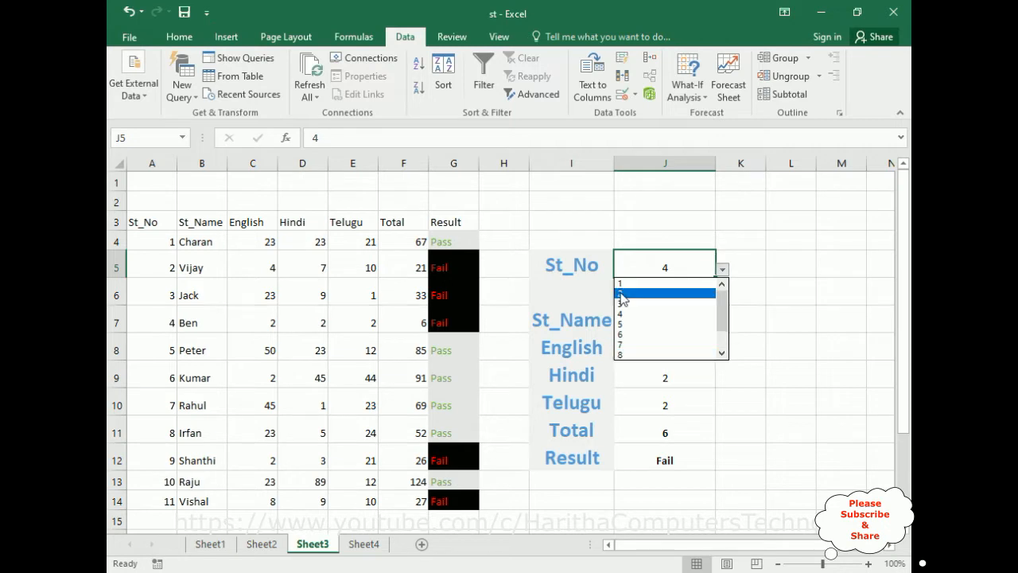
Choose student number 1 in cell J5 and try to replace it with the unlisted number 13
click(618, 283)
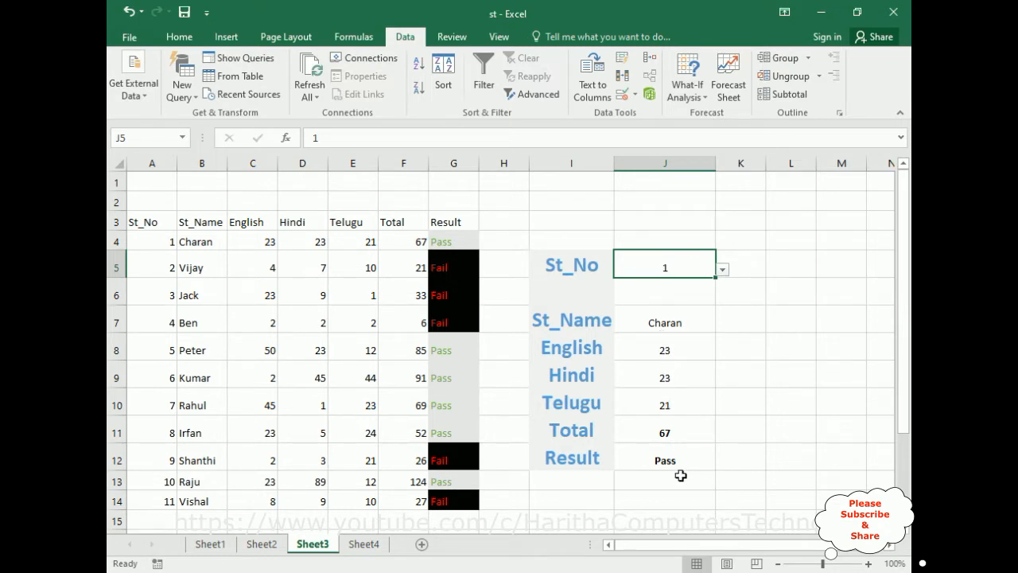
double_click(675, 271)
text(3)
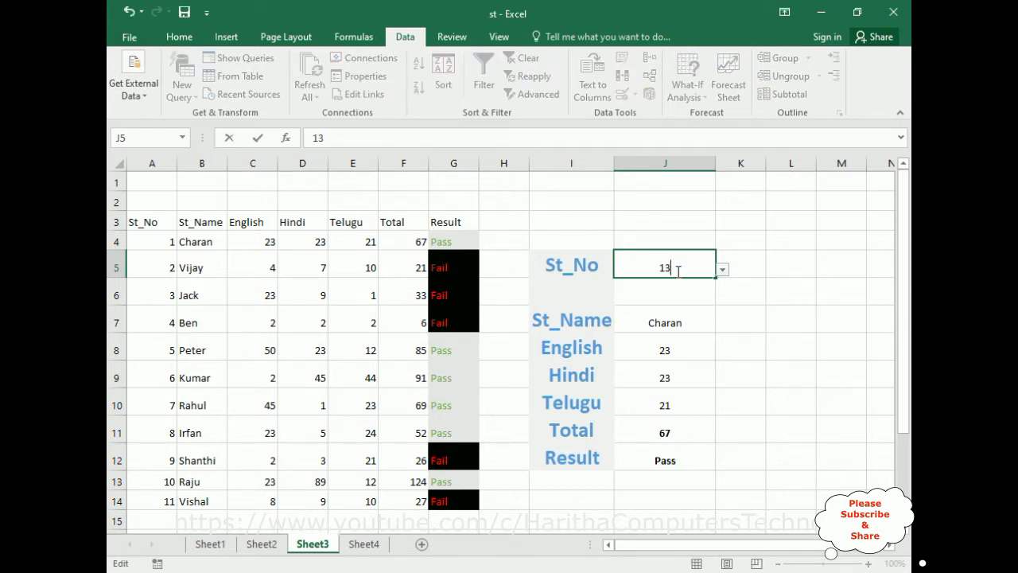
scroll(374, 418, down, 1)
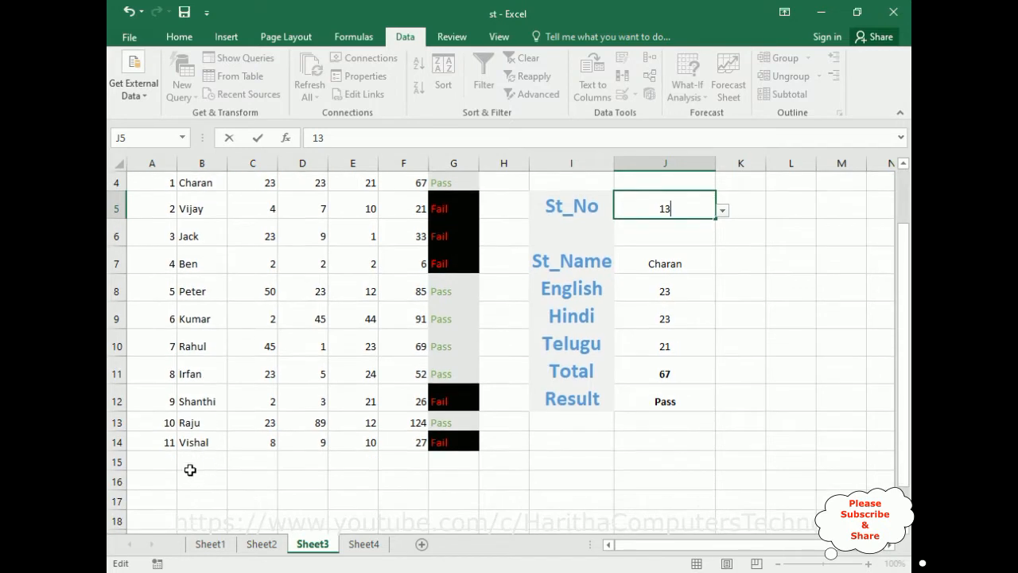
scroll(224, 415, up, 1)
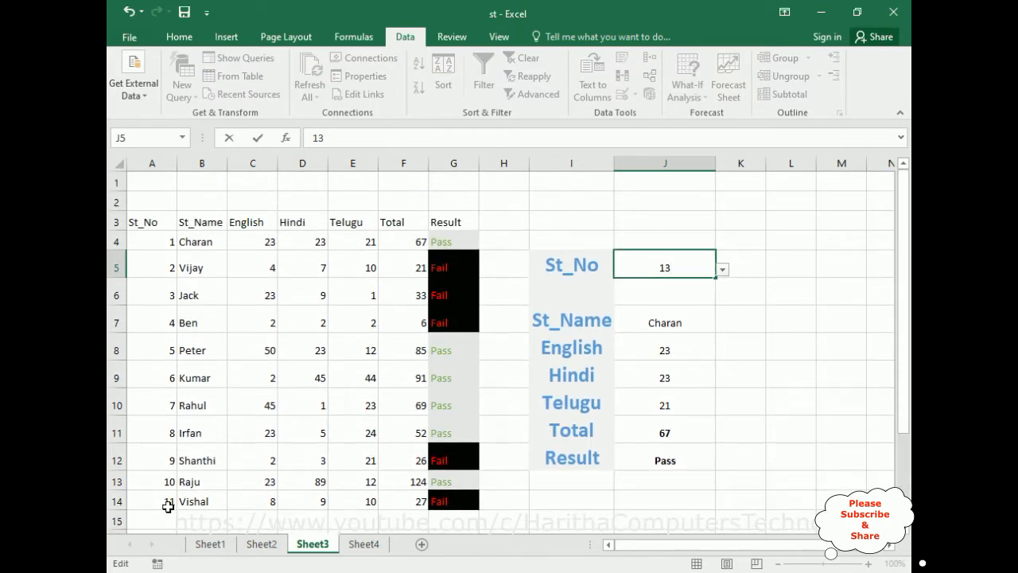
key(Return)
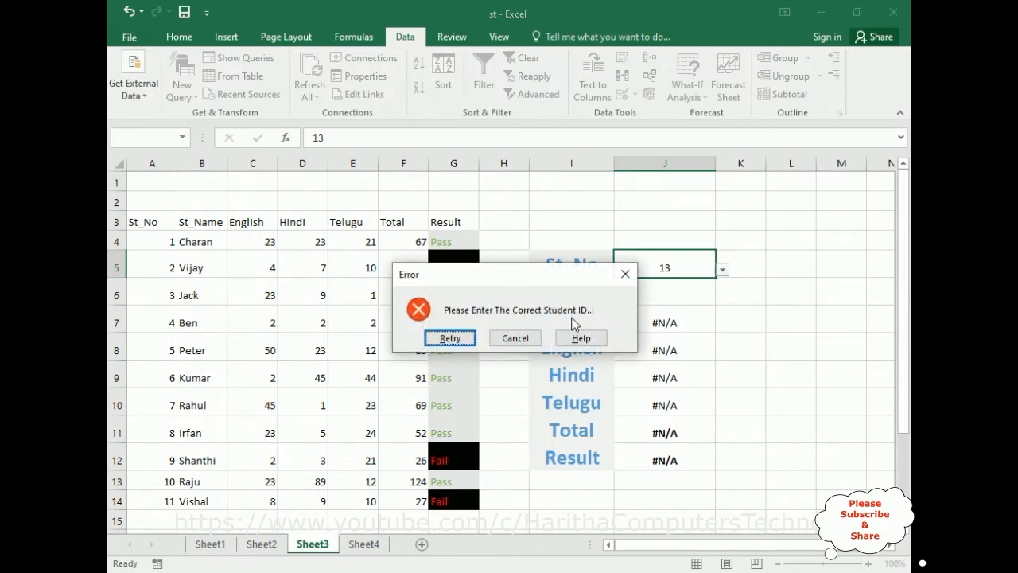
click(450, 339)
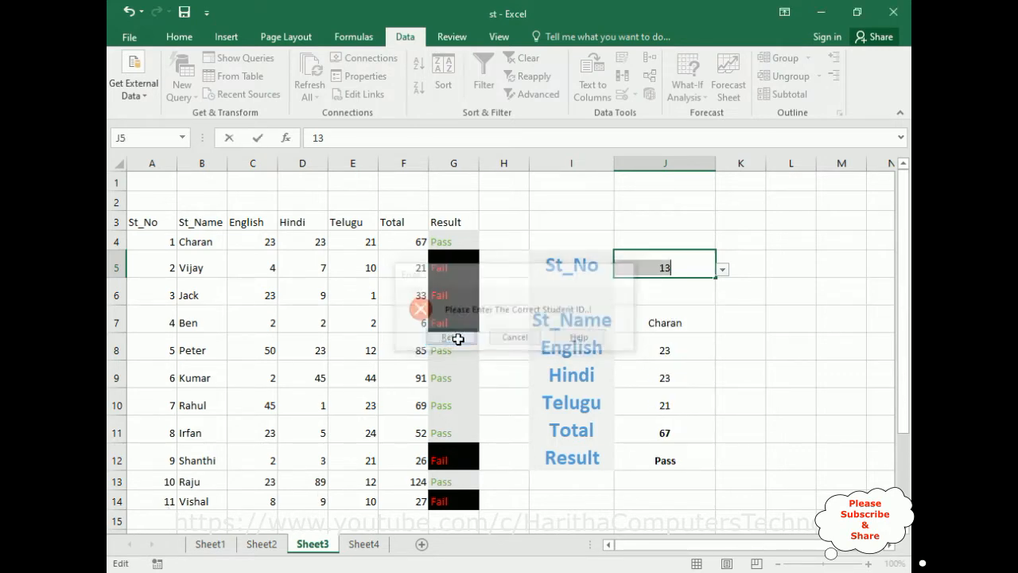
key(Return)
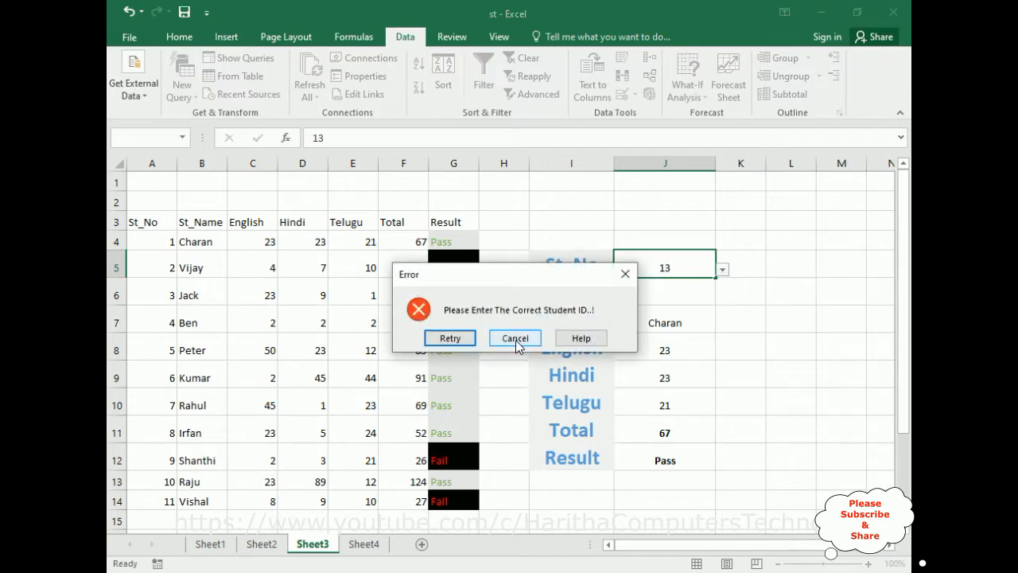
click(515, 338)
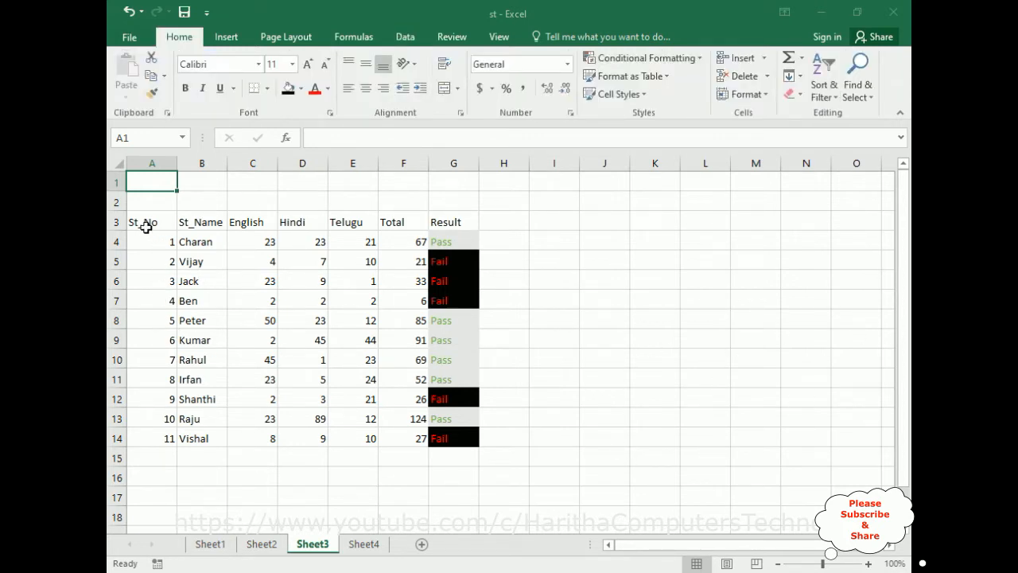
Enter the label St_No in cell I5 and St_Name in cell I7
click(561, 262)
text(S)
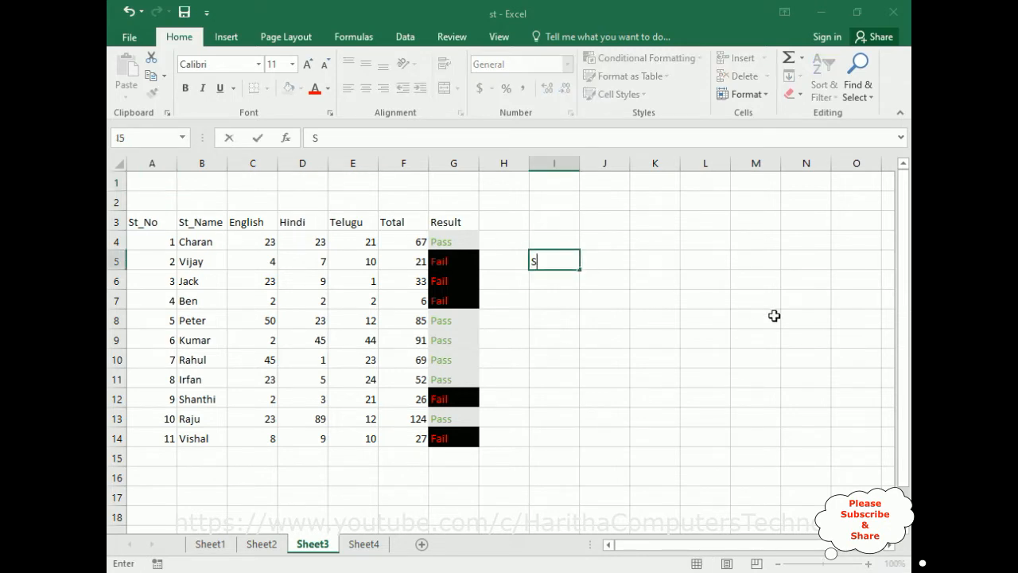
text(t_No)
key(Return)
key(Return)
text(St_Name)
key(Return)
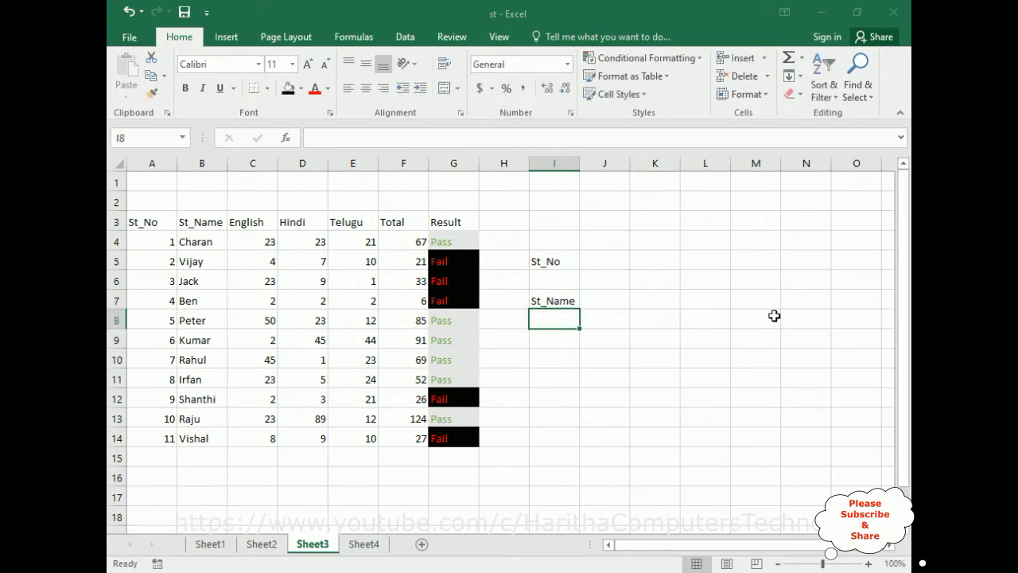
Add the labels English, Hindi, Telugu, Total and Result in cells I8 to I12
text(Englihsh)
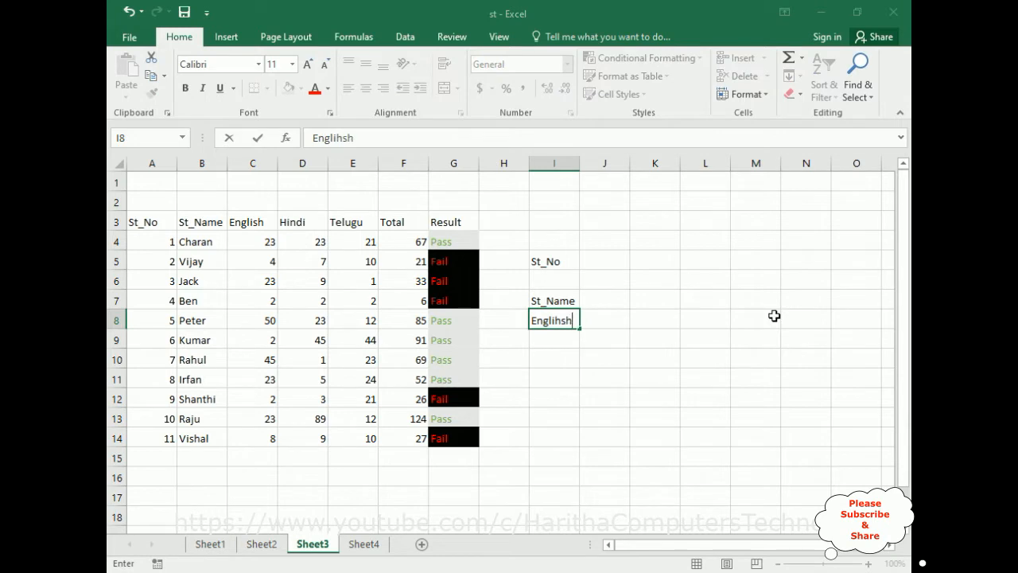
key(Return)
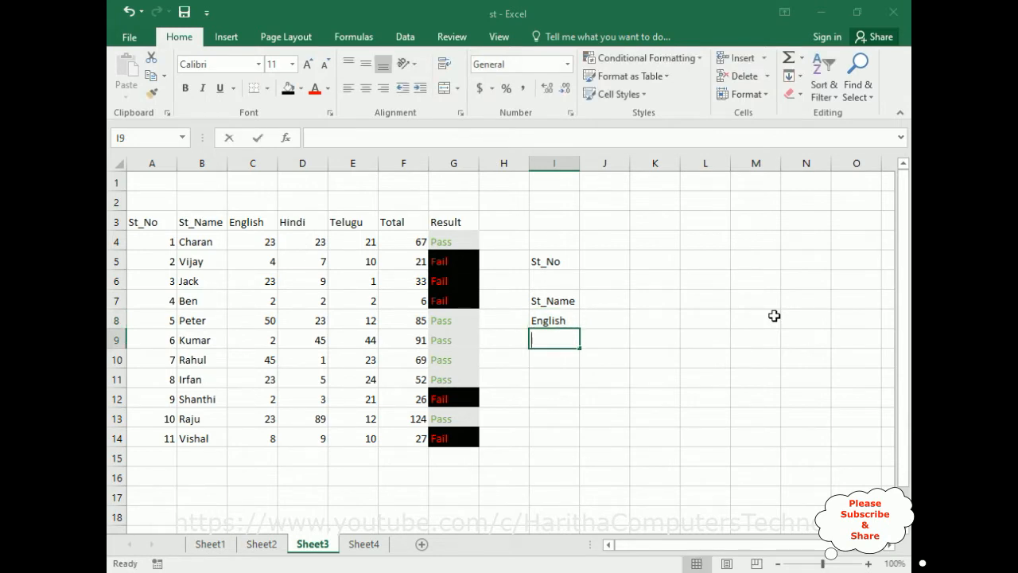
text(Hindi)
key(Return)
text(Telugu)
key(Return)
text(Total)
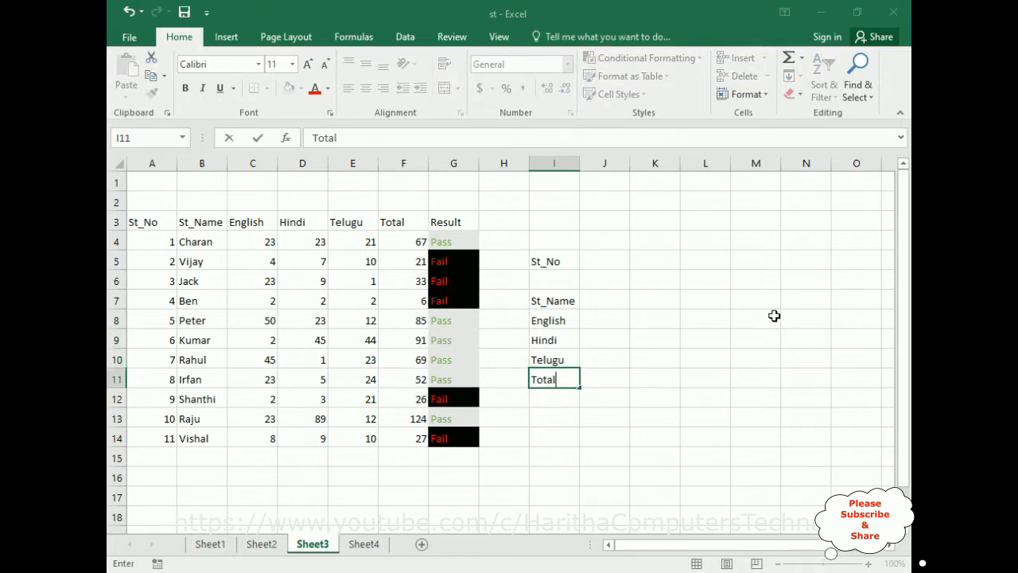
key(Return)
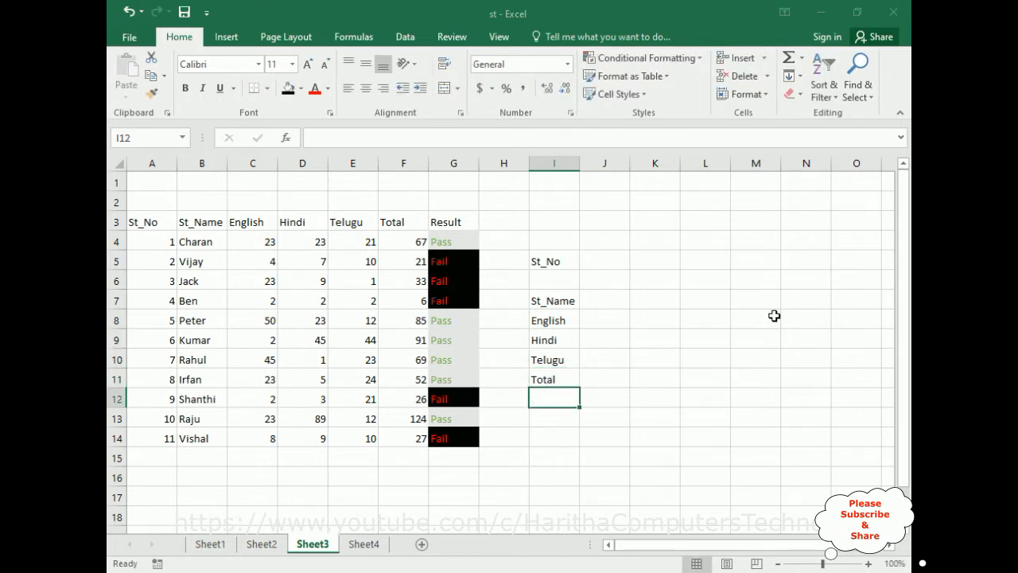
text(Result)
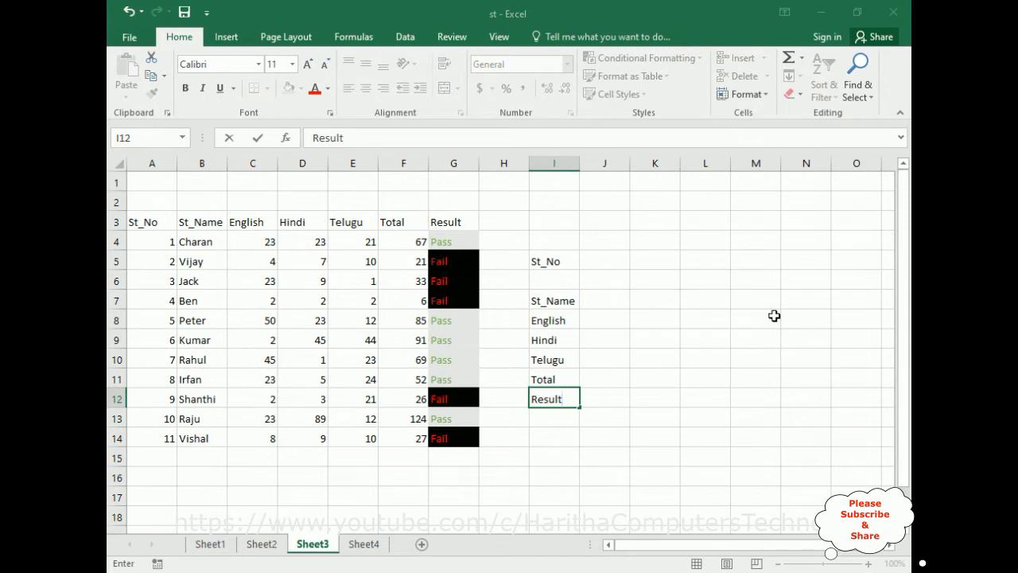
click(550, 280)
Make the labels in I5:I12 bold and centred, with a blue font colour
drag(549, 261, 562, 400)
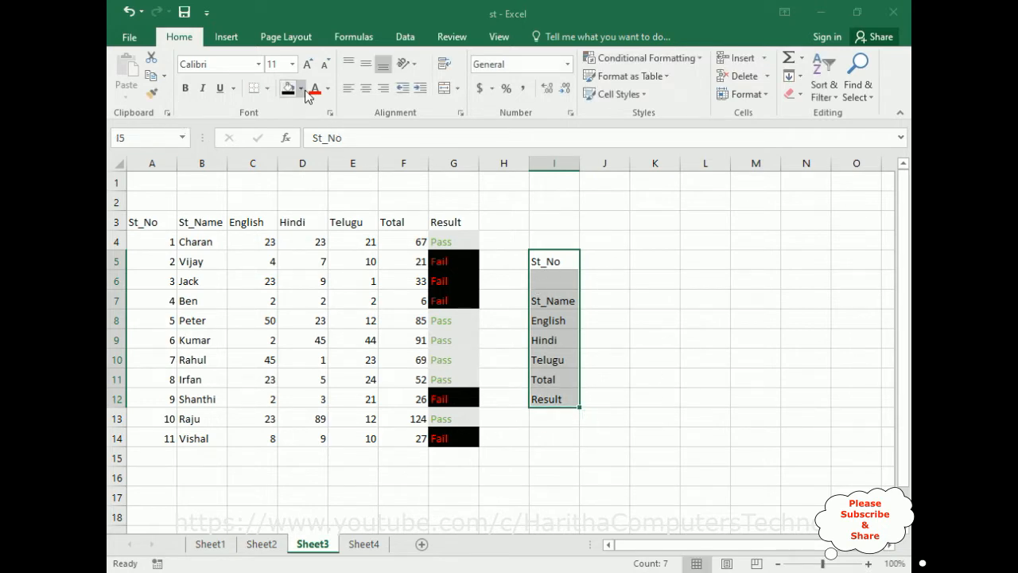
click(188, 90)
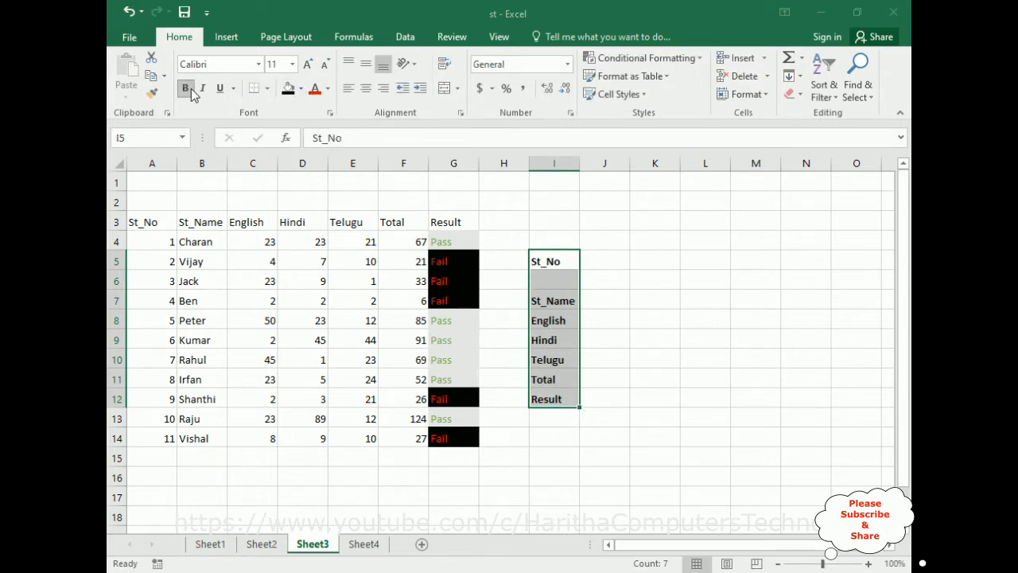
click(366, 89)
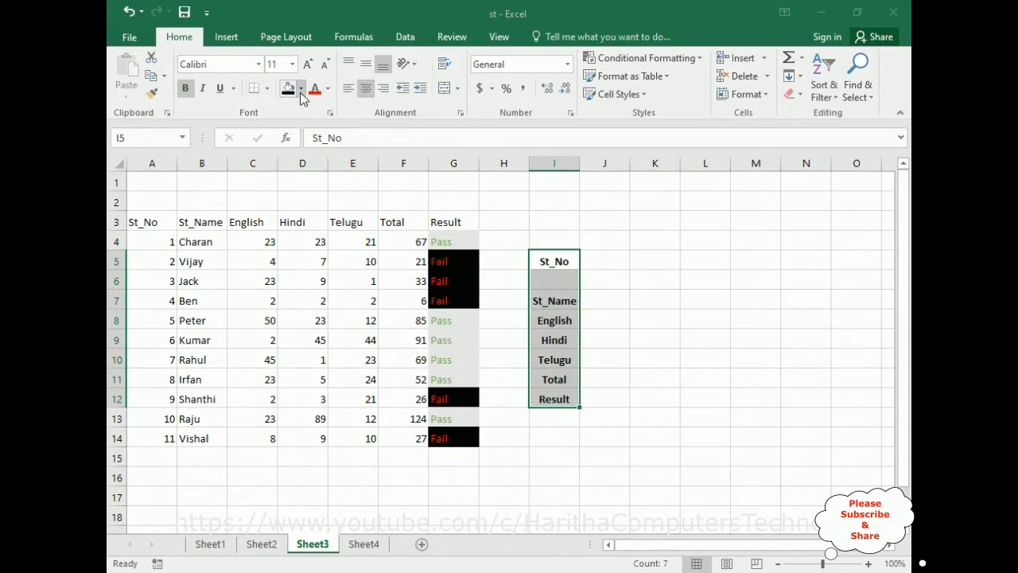
click(327, 88)
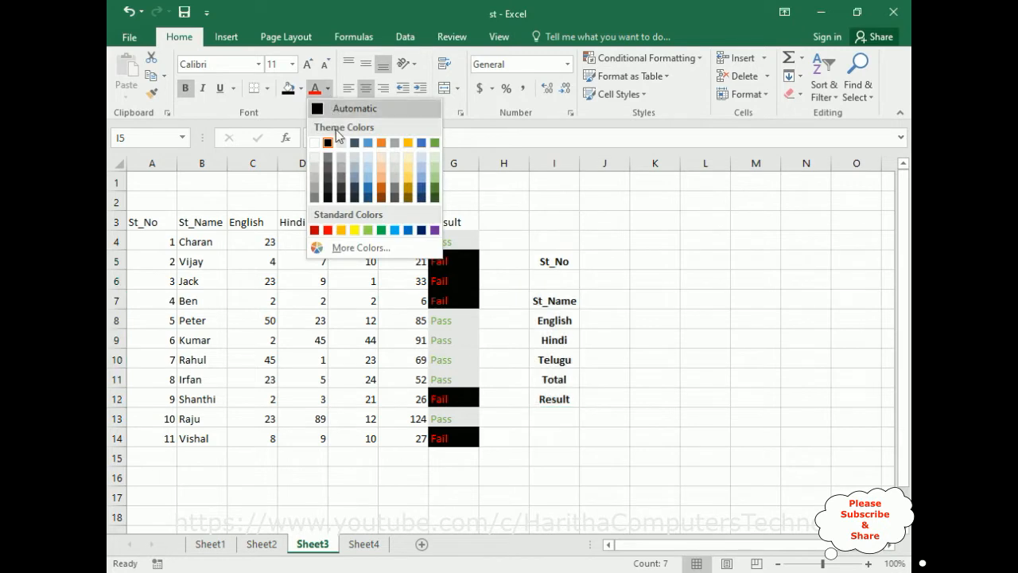
click(368, 143)
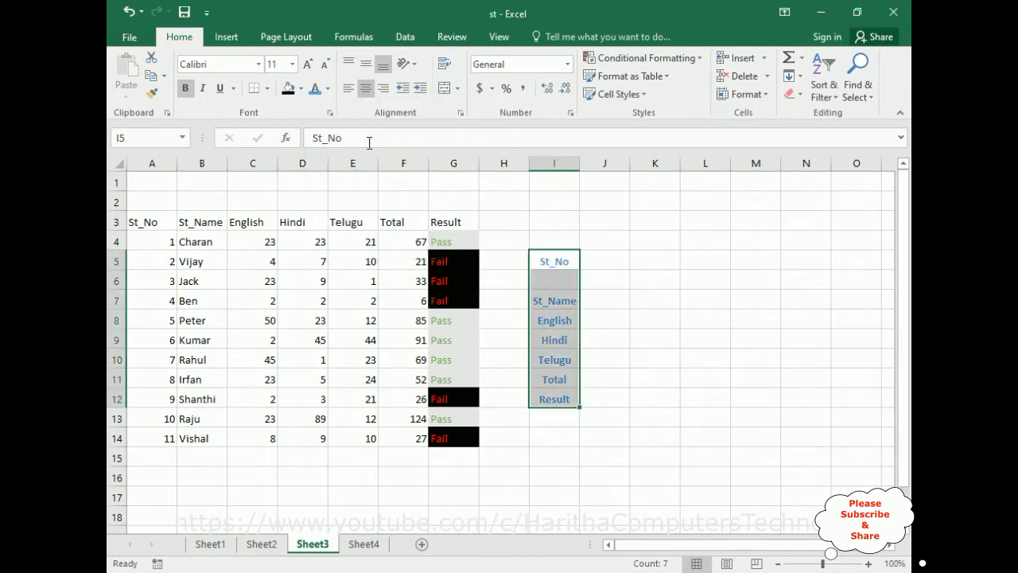
Give the label cells I5:I12 a light grey fill
click(288, 90)
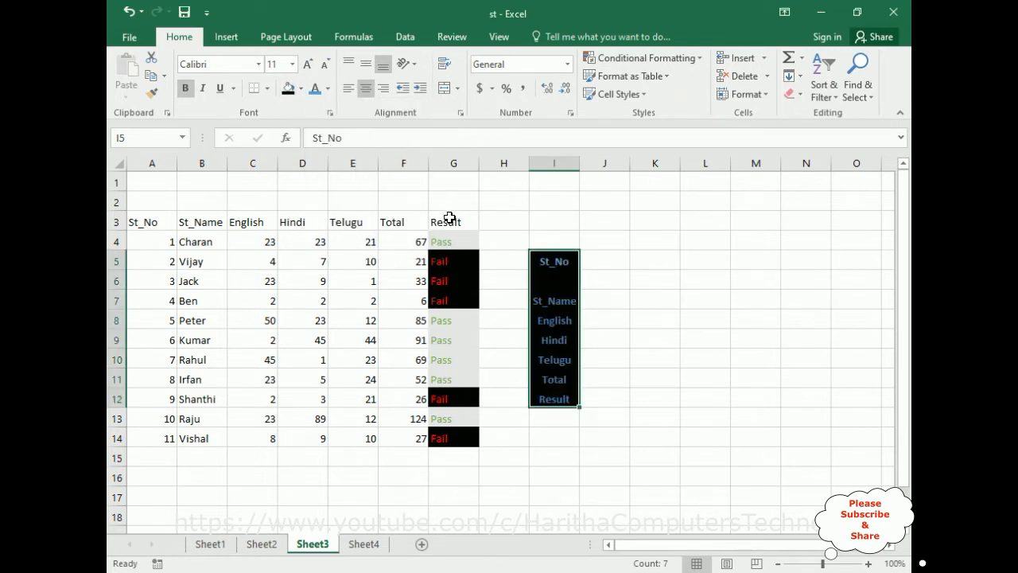
click(301, 88)
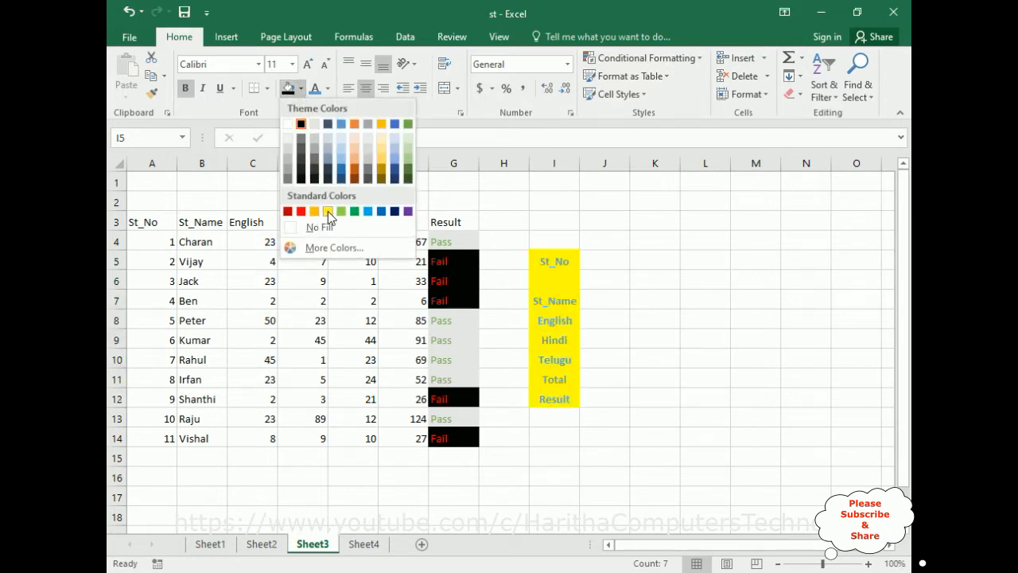
click(289, 141)
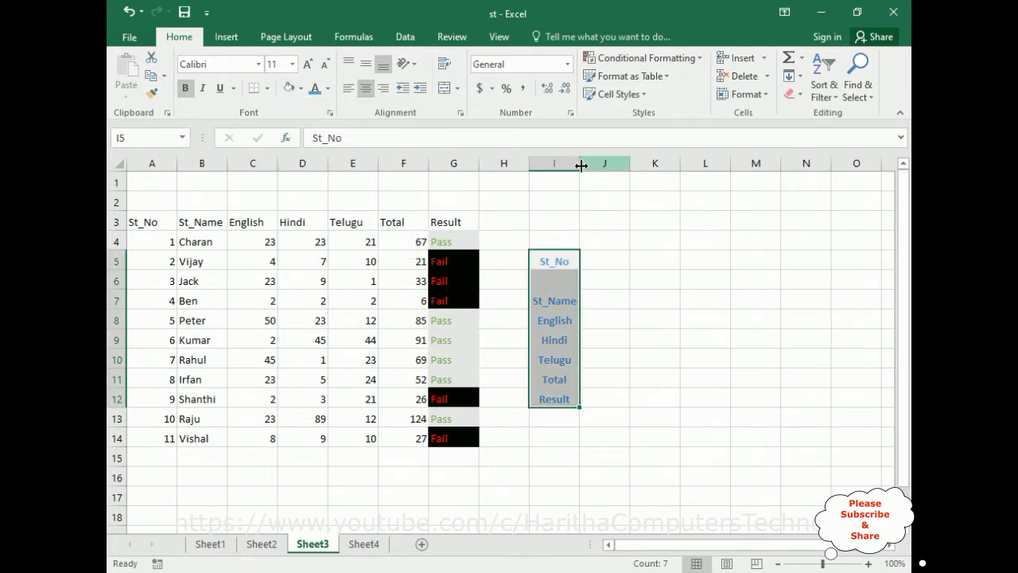
Widen column I and set the labels in I5:I12 to font size 20
drag(580, 167, 614, 167)
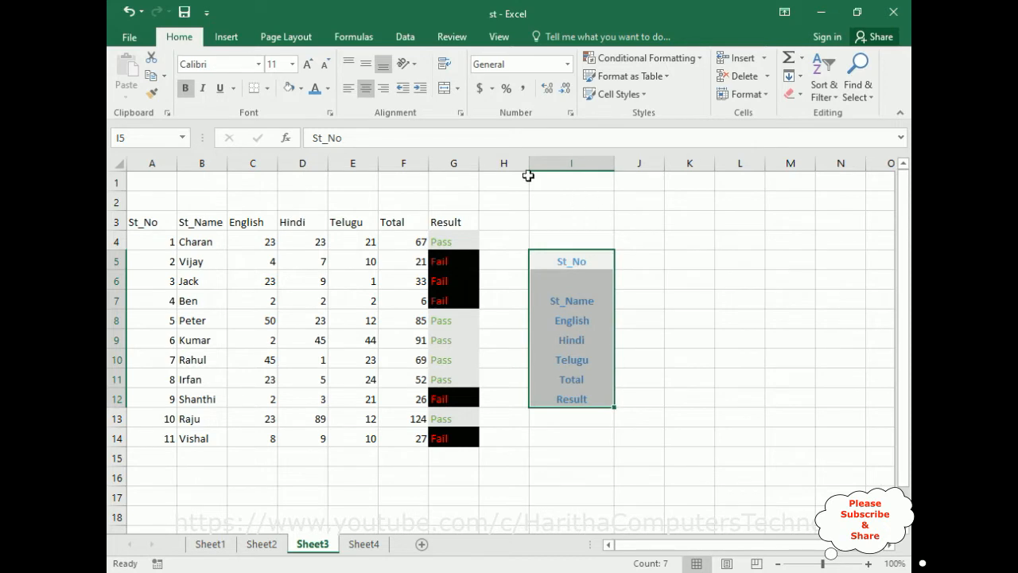
click(293, 64)
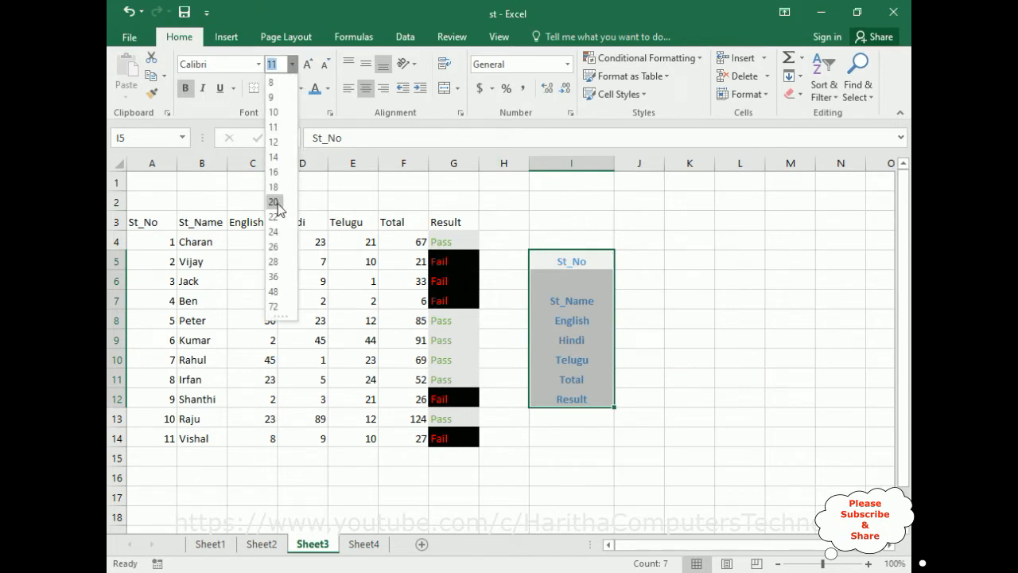
click(274, 202)
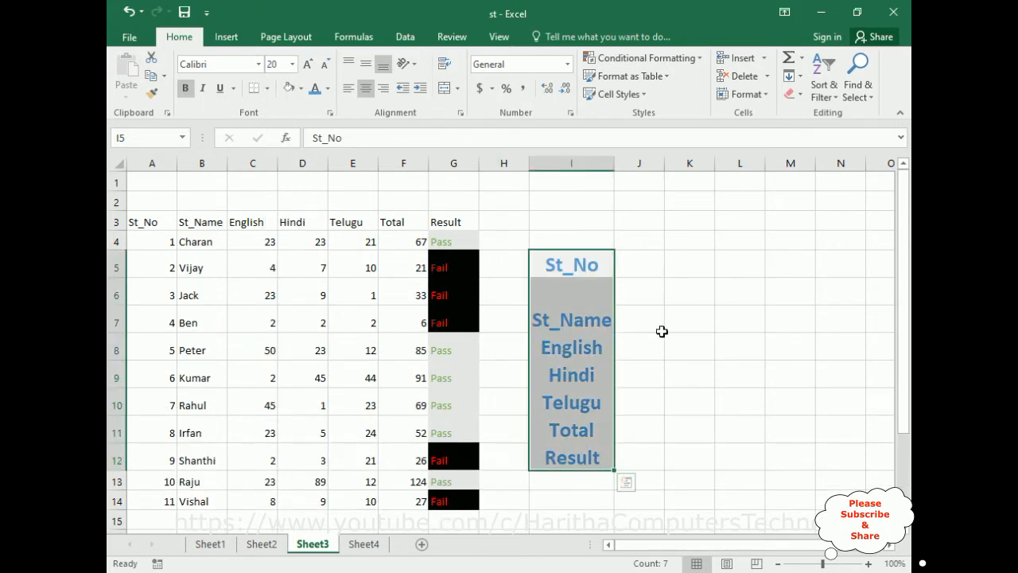
click(649, 319)
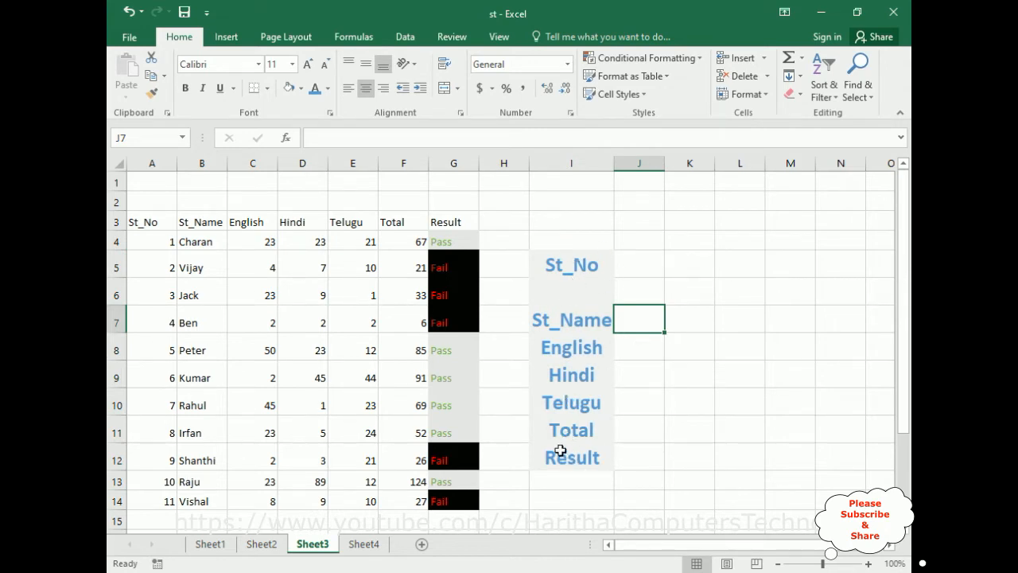
Widen column J and apply list data validation to cell J5, using the St_No values in A4:A14 as the source
click(629, 265)
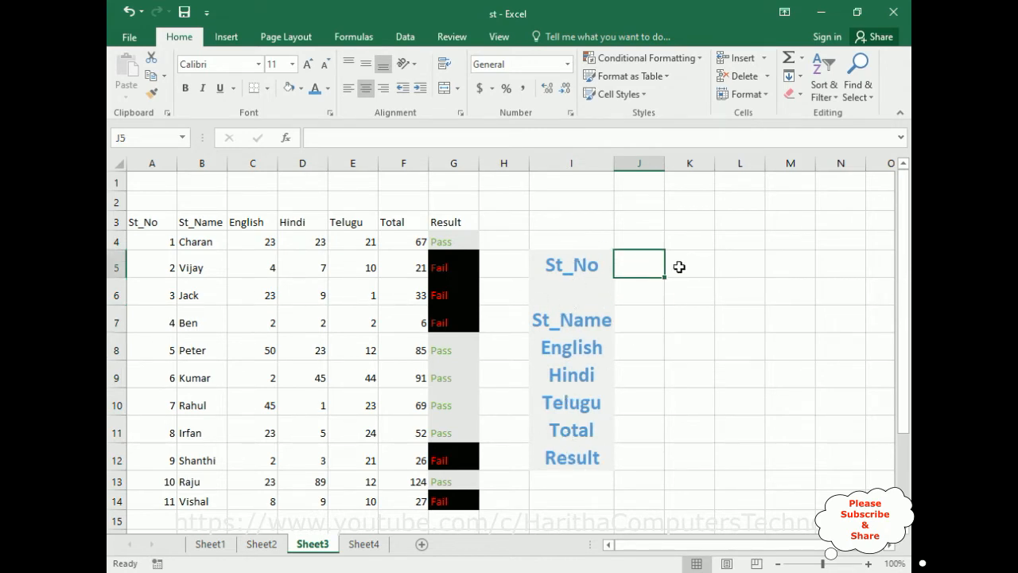
drag(665, 164, 715, 164)
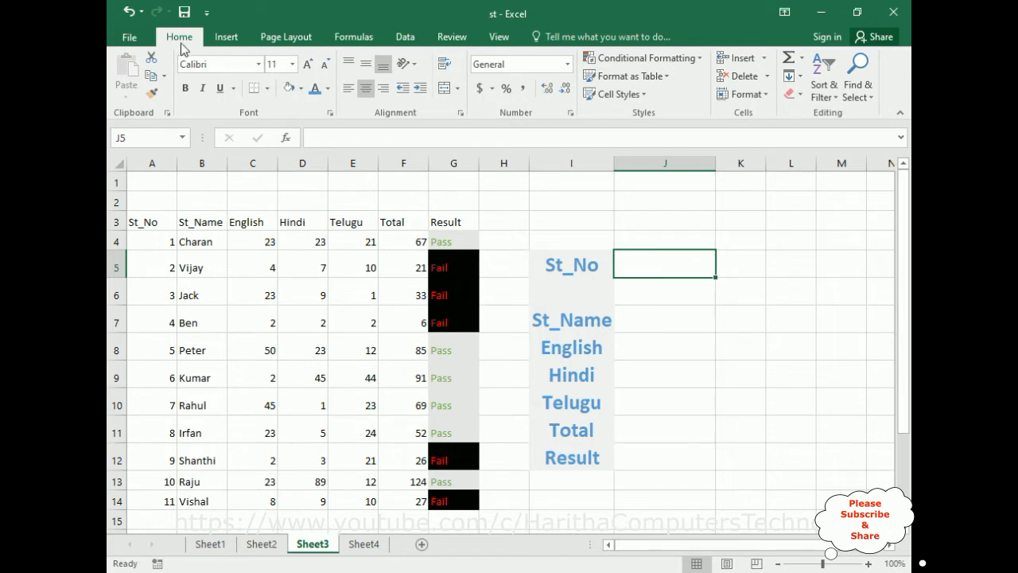
click(402, 40)
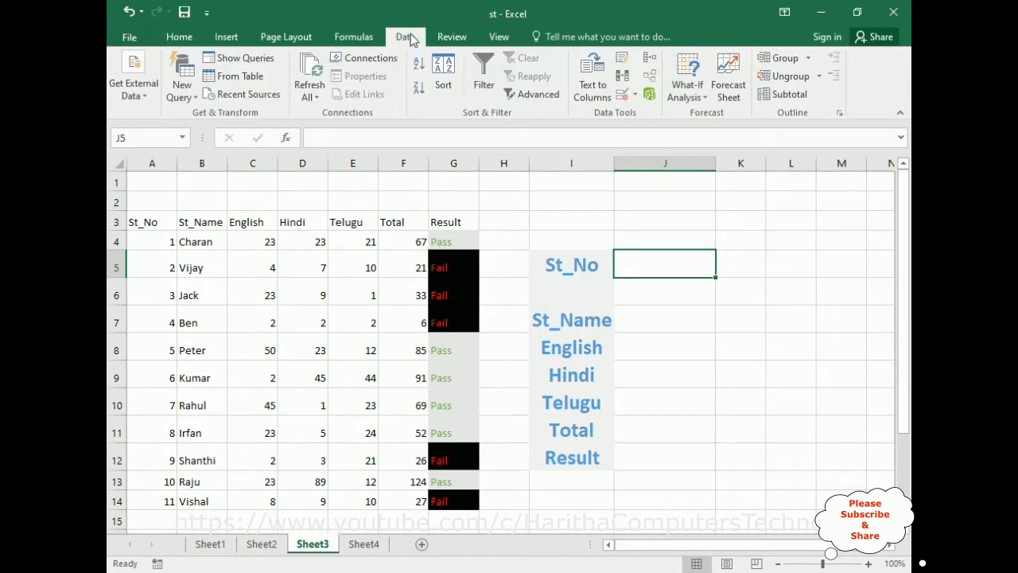
click(634, 93)
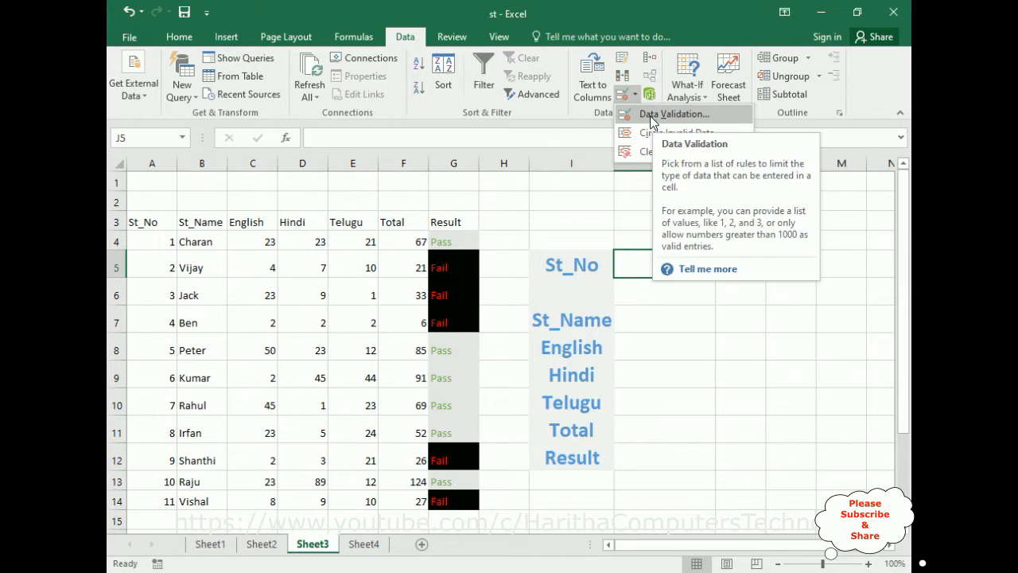
click(651, 115)
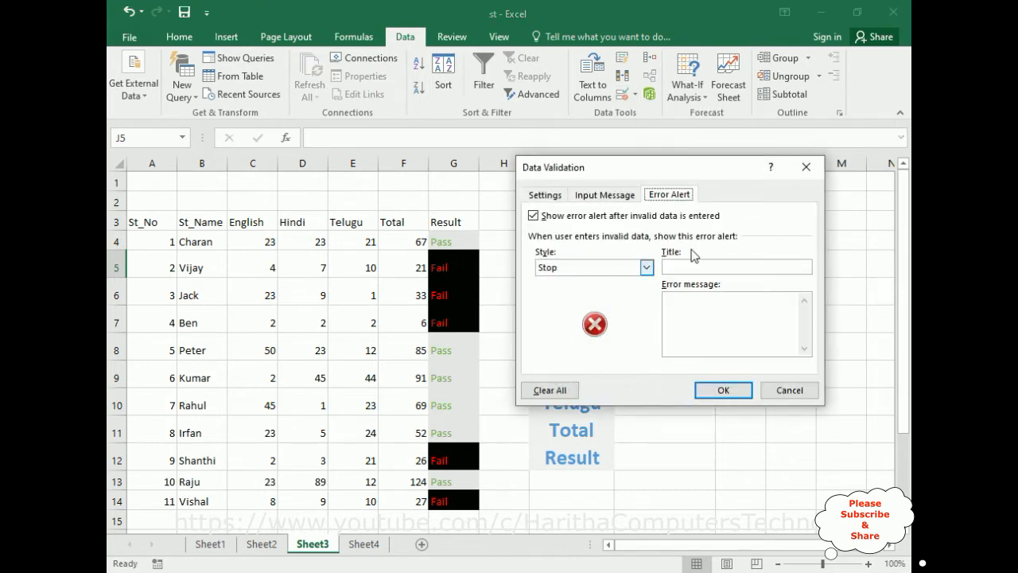
click(546, 198)
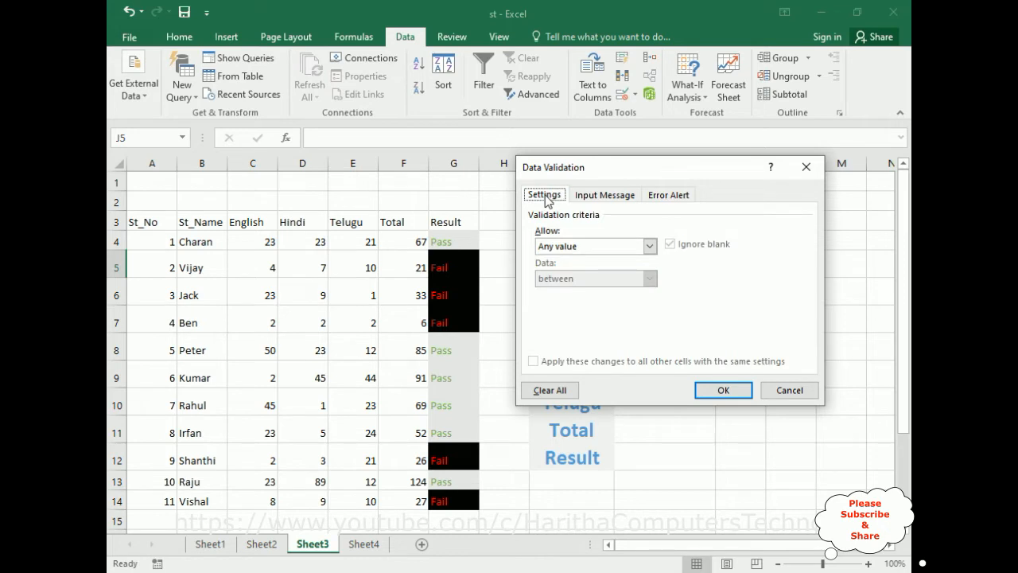
click(650, 247)
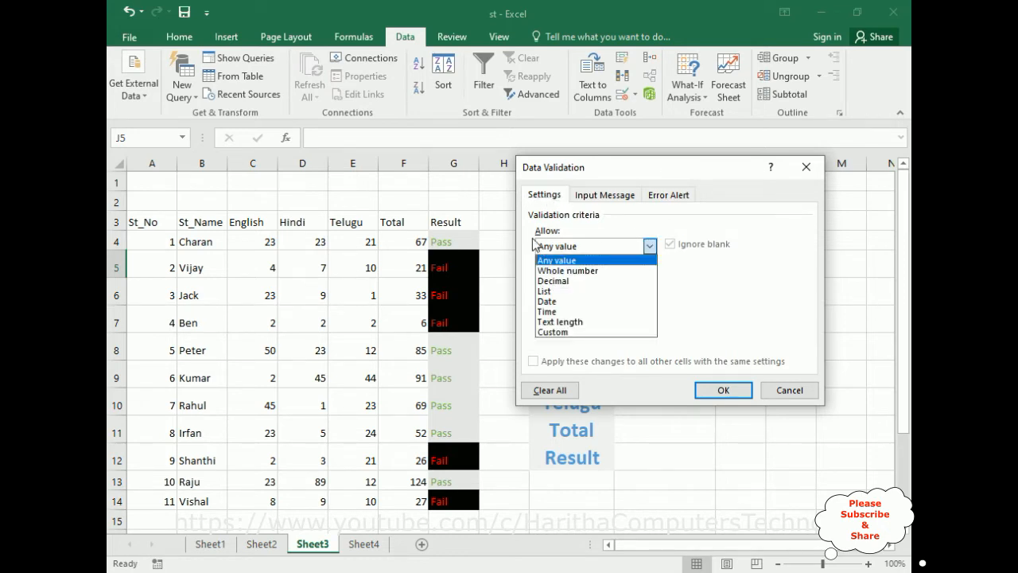
click(546, 290)
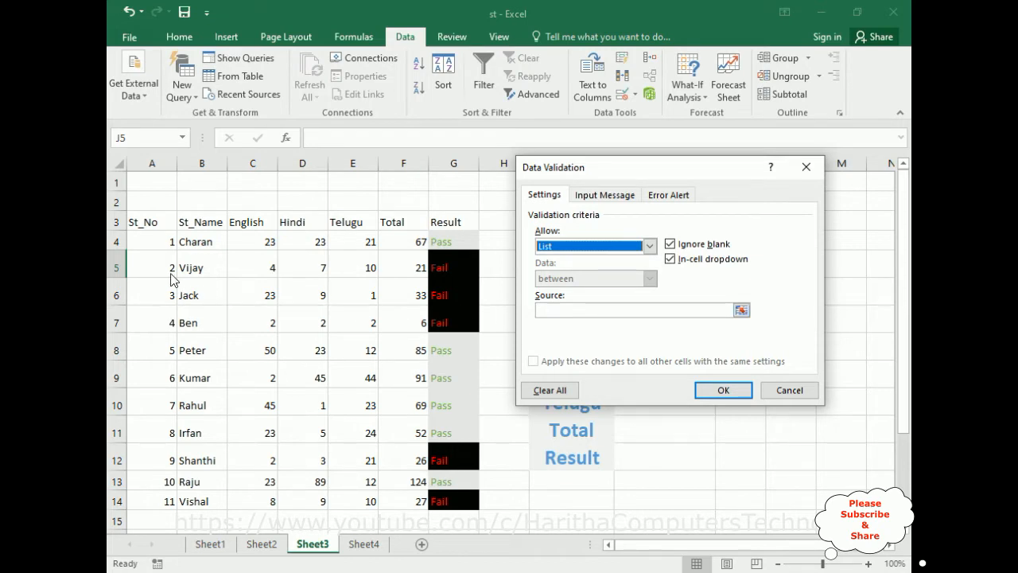
click(604, 312)
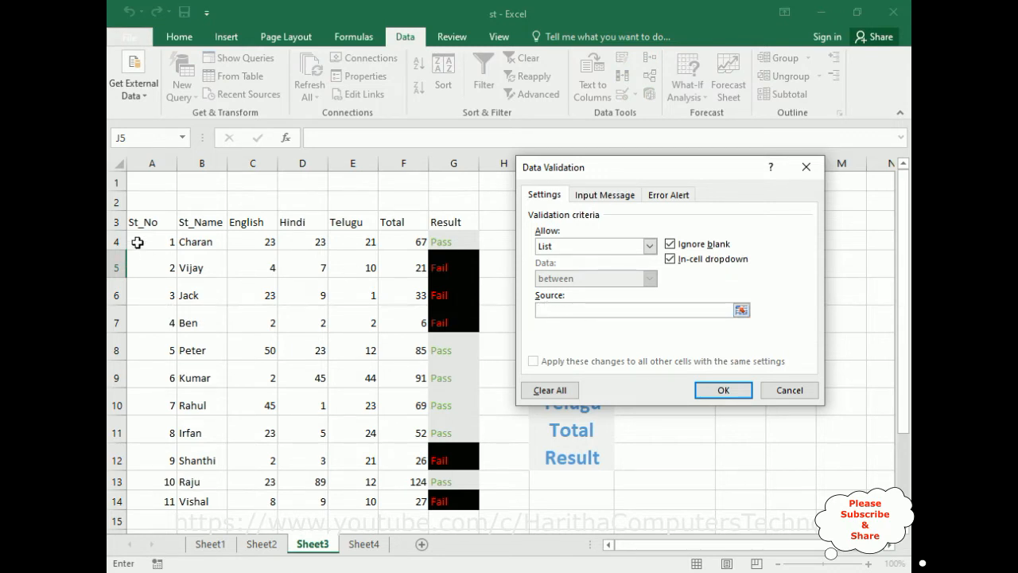
drag(137, 245, 141, 493)
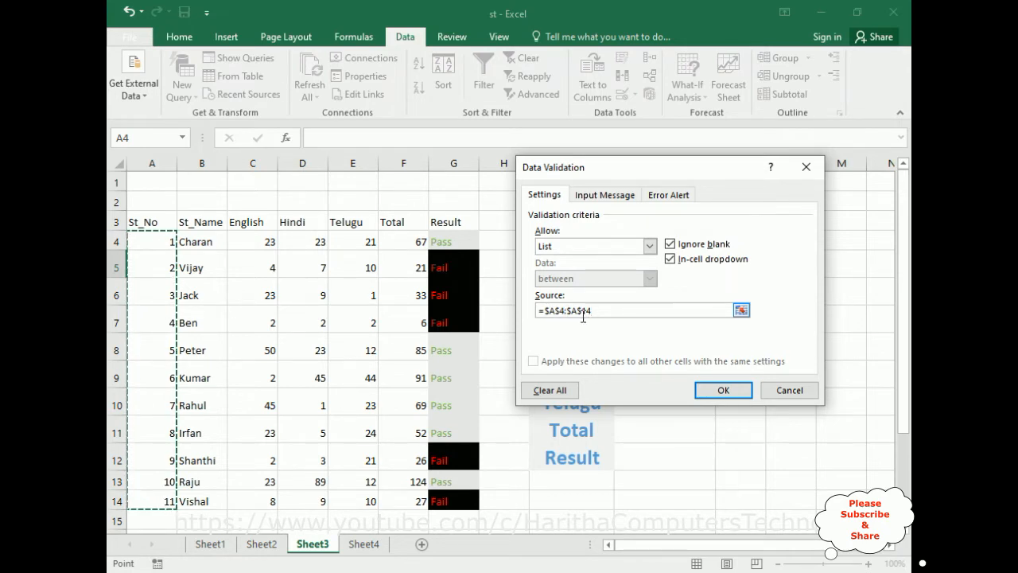
Add an error alert to J5's validation, titled "Error", with the message "Please Enter The Correct Student ID."
click(669, 198)
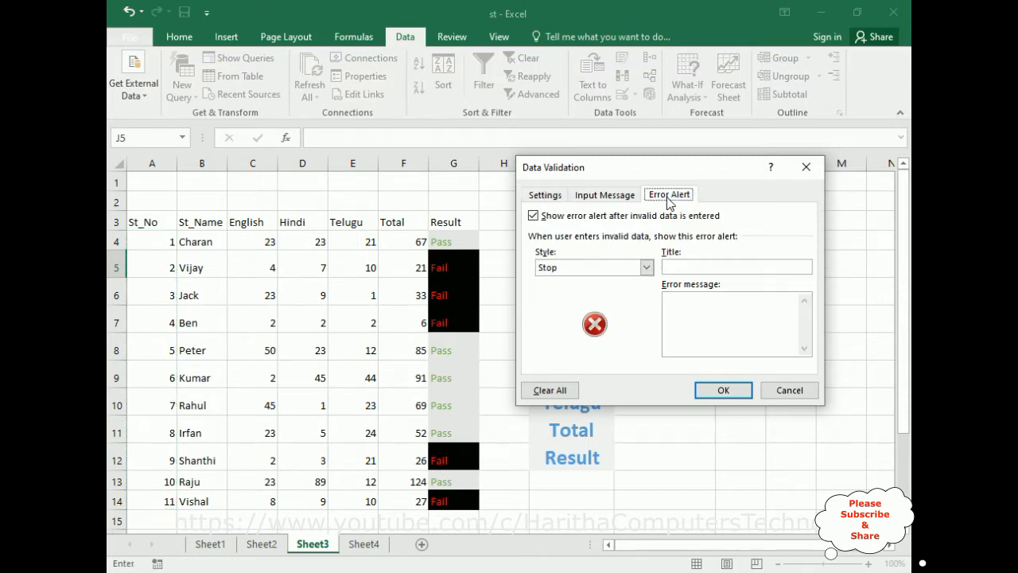
click(689, 267)
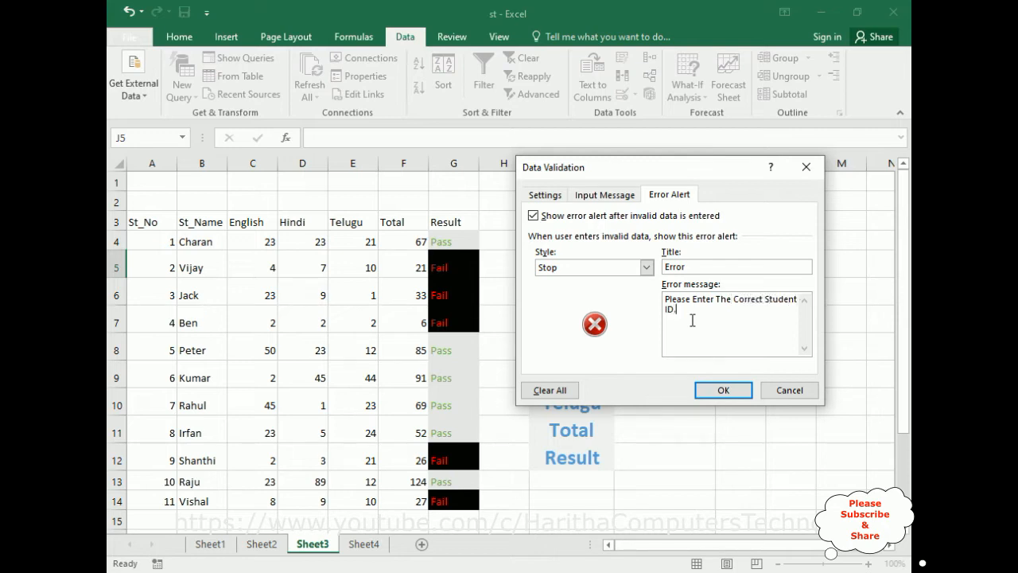
click(720, 389)
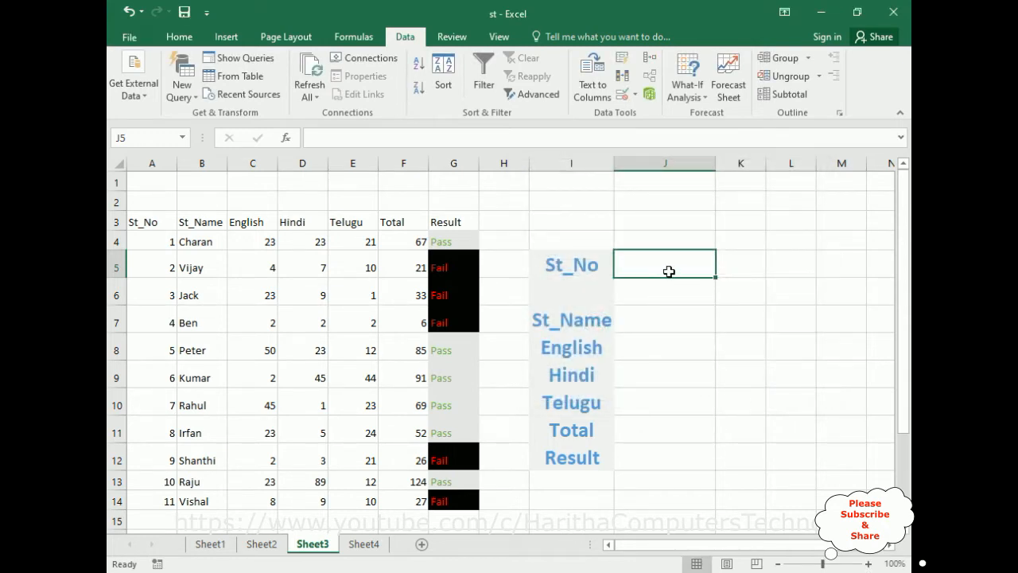
Look through the St_No dropdown choices in cell J5 and choose 7
click(722, 271)
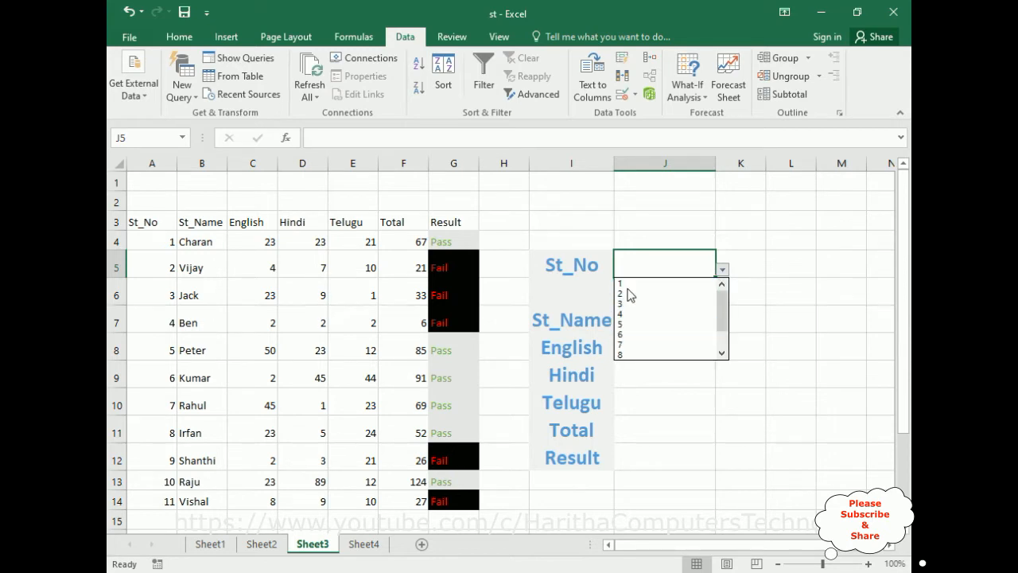
mouse_move(723, 304)
mouse_down()
mouse_move(722, 345)
mouse_move(723, 288)
mouse_up()
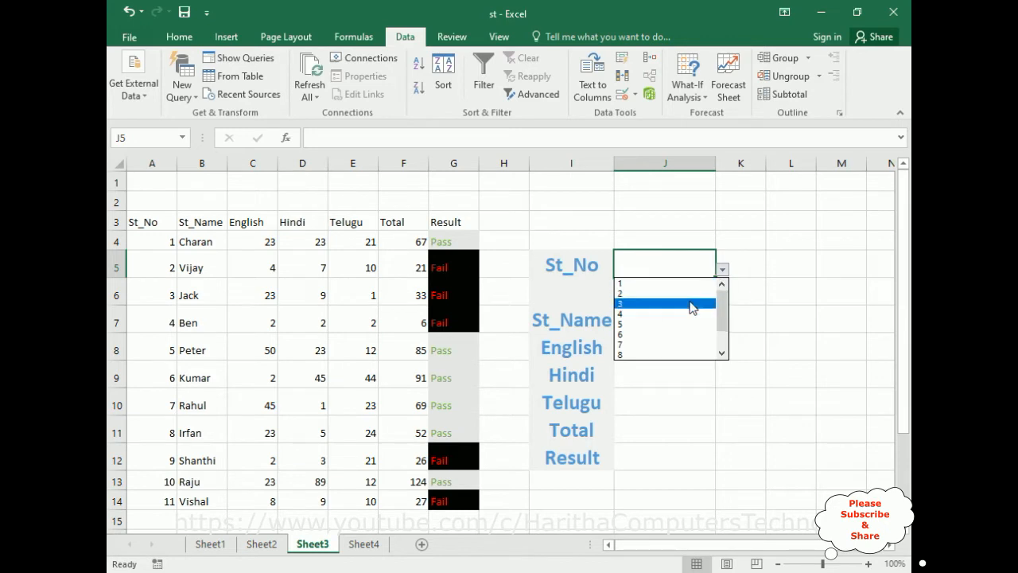
click(660, 264)
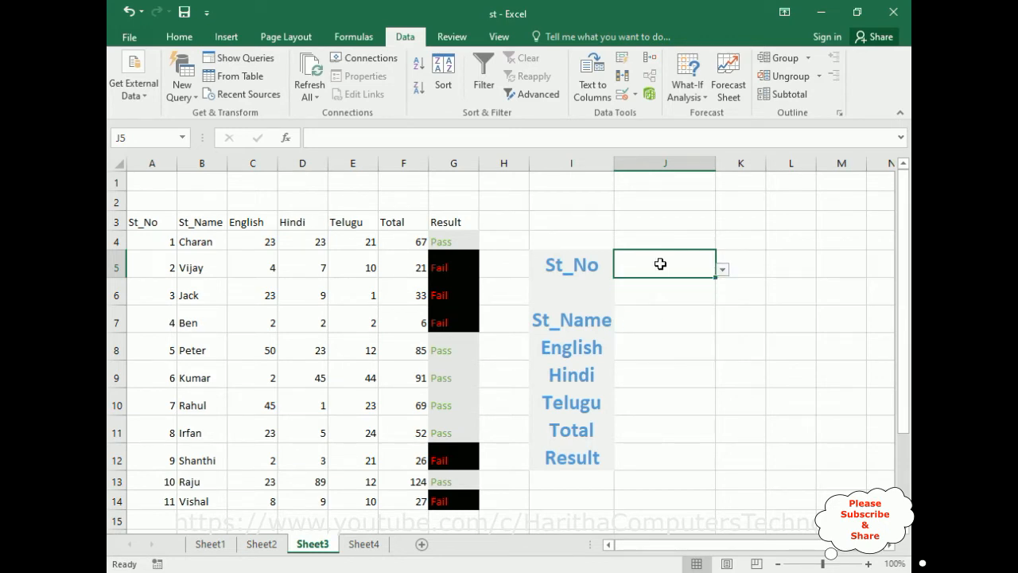
click(723, 270)
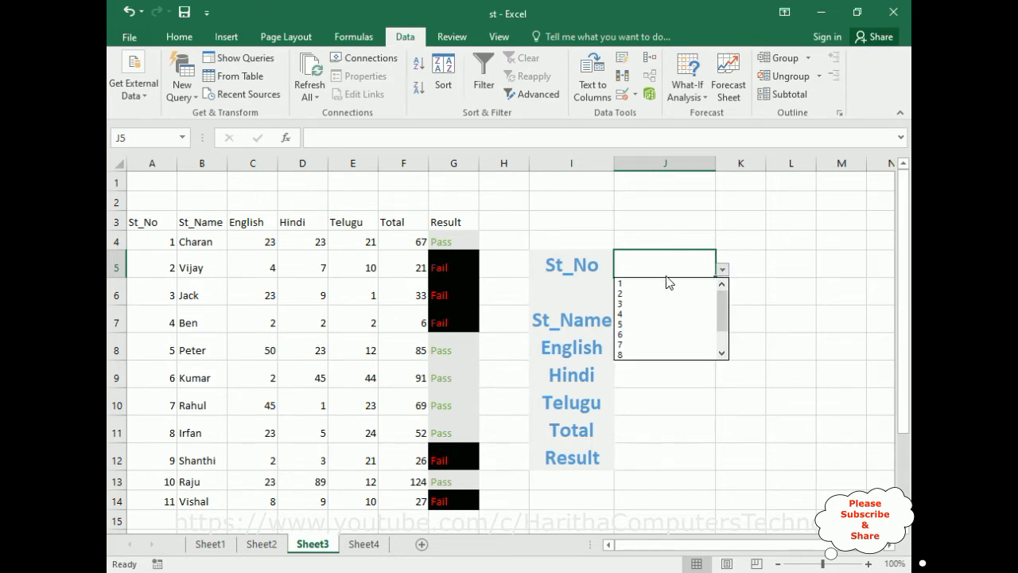
click(630, 345)
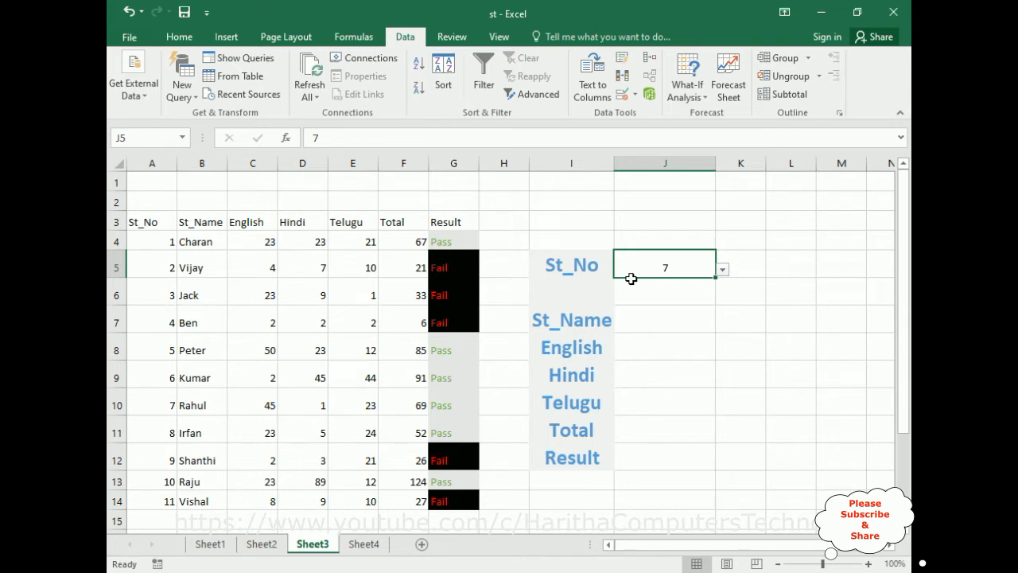
Start a VLOOKUP formula in cell J7 beside St_Name, with J5 as the lookup value
click(640, 322)
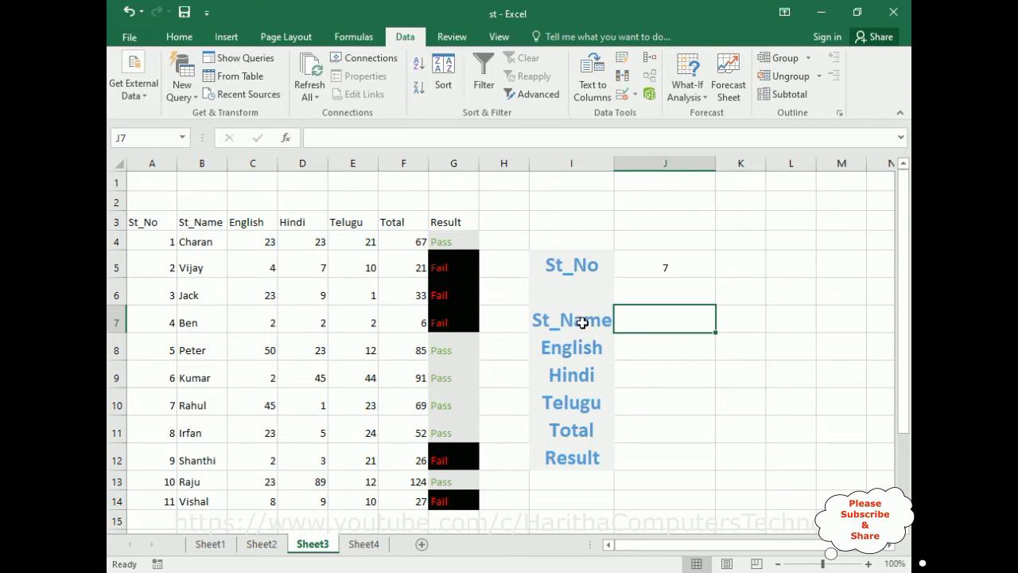
double_click(648, 323)
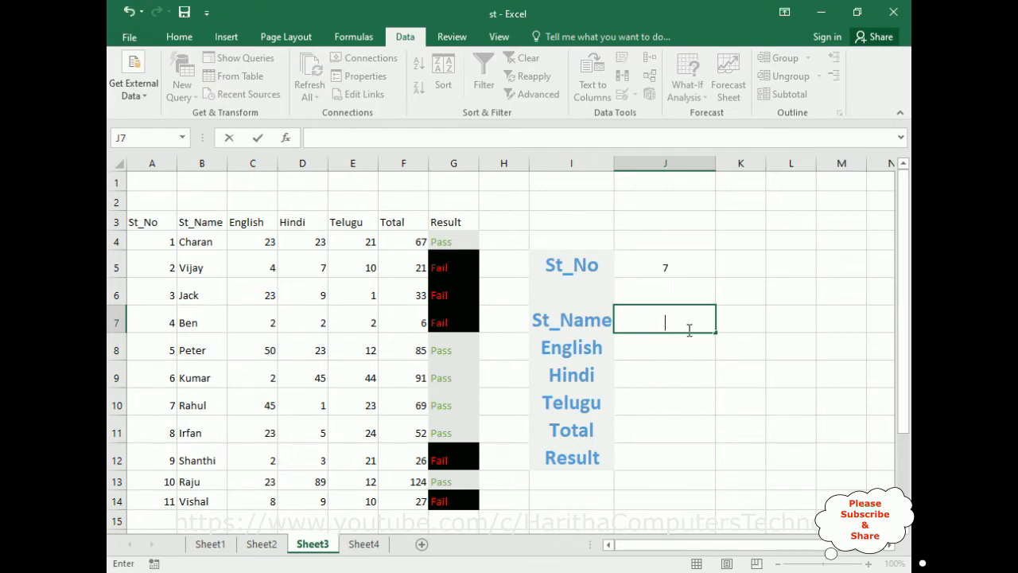
text(-)
key(BackSpace)
text(=)
text(vl)
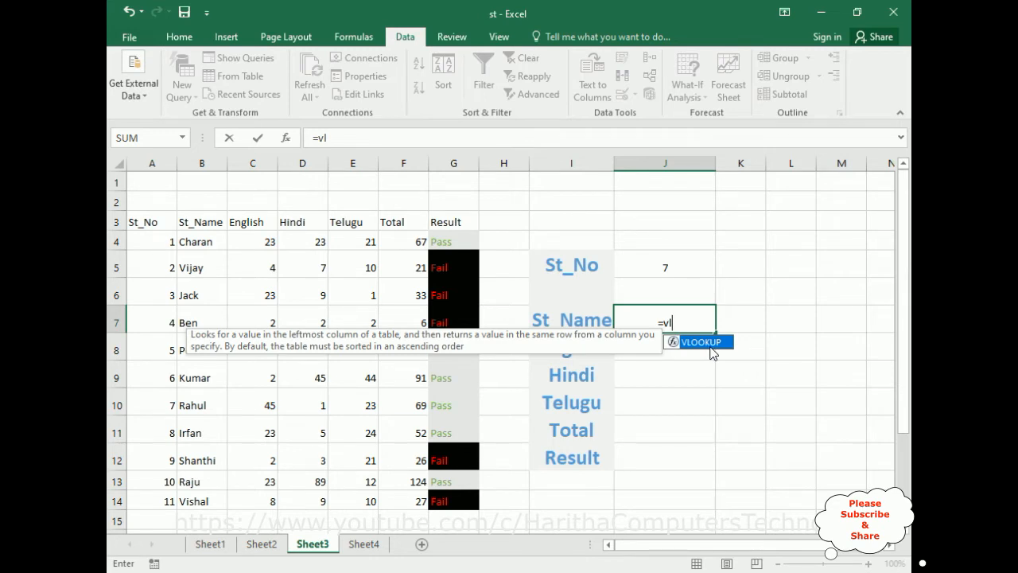
double_click(711, 348)
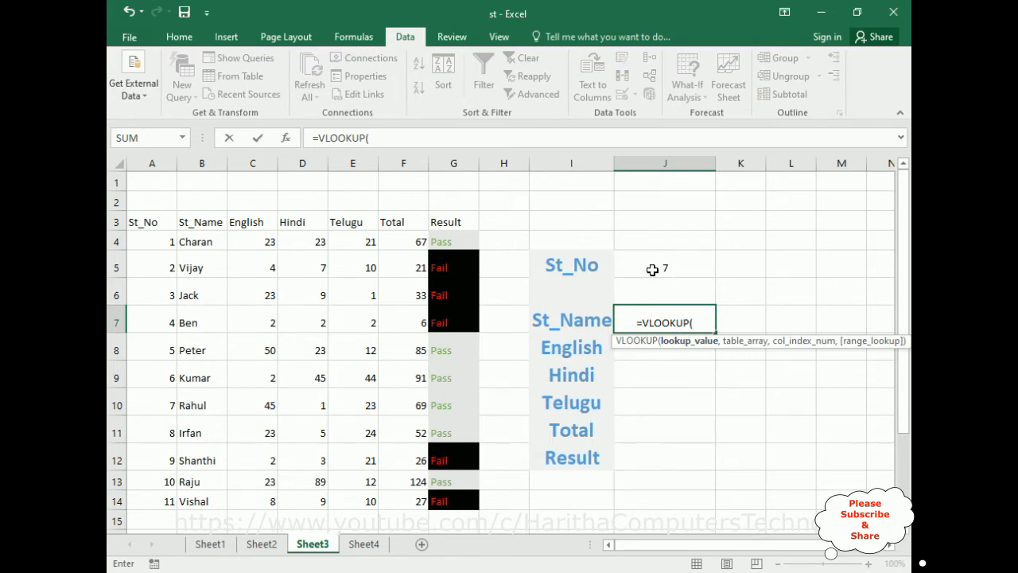
click(680, 265)
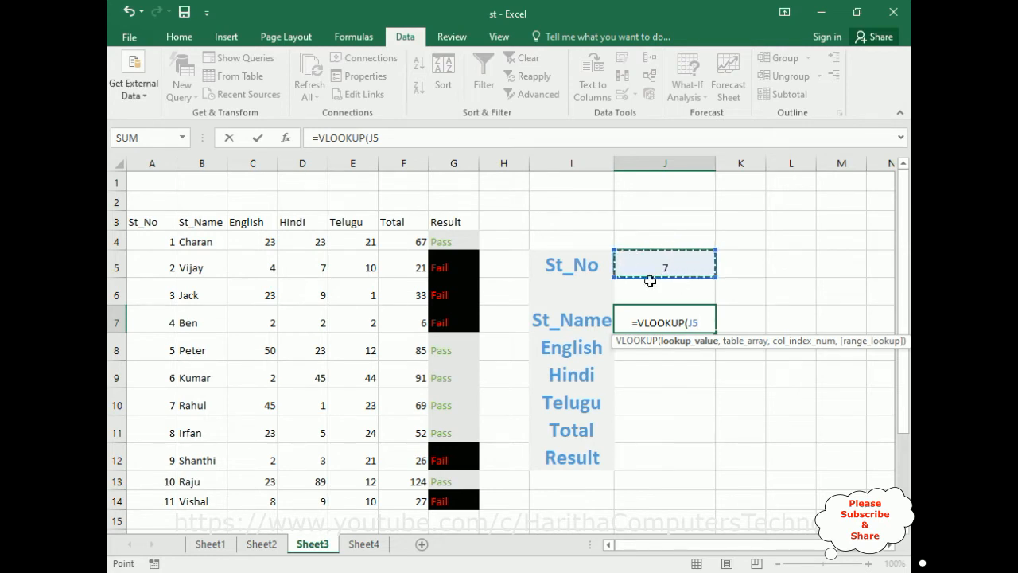
text(,)
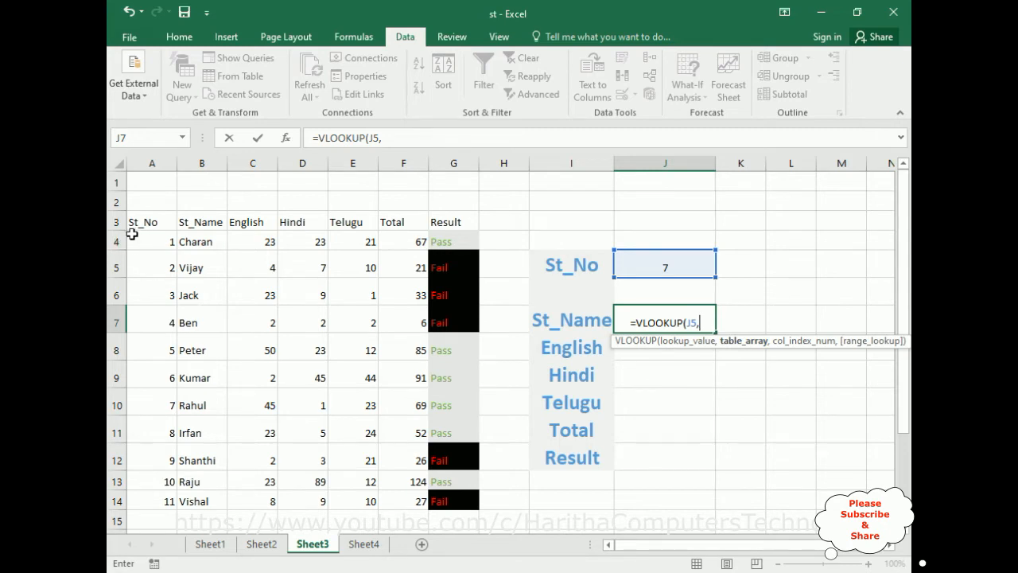
Complete the St_Name VLOOKUP with table array A4:G14, column index 2 and FALSE for an exact match
drag(132, 233, 472, 506)
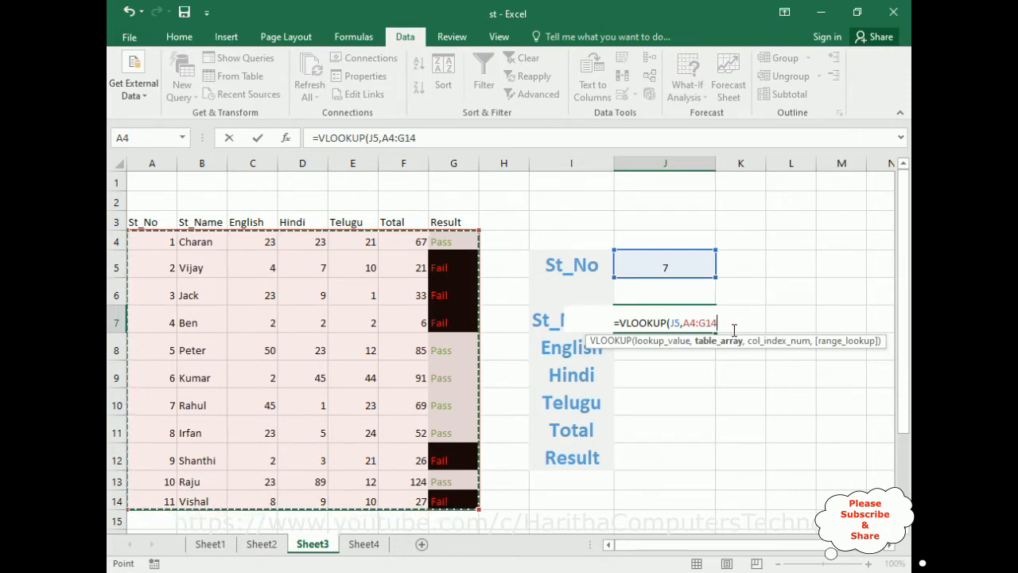
text(,)
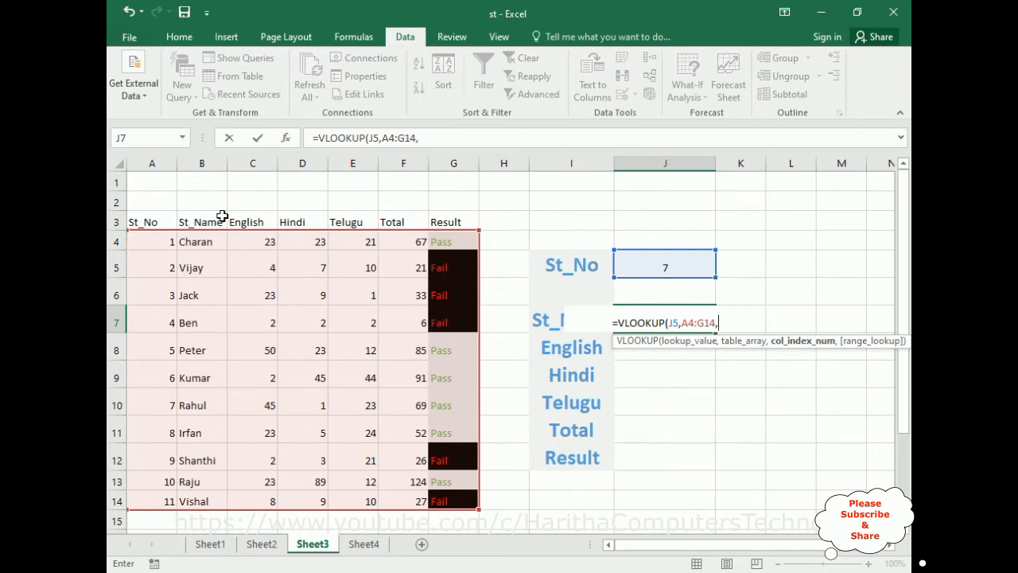
text(2,)
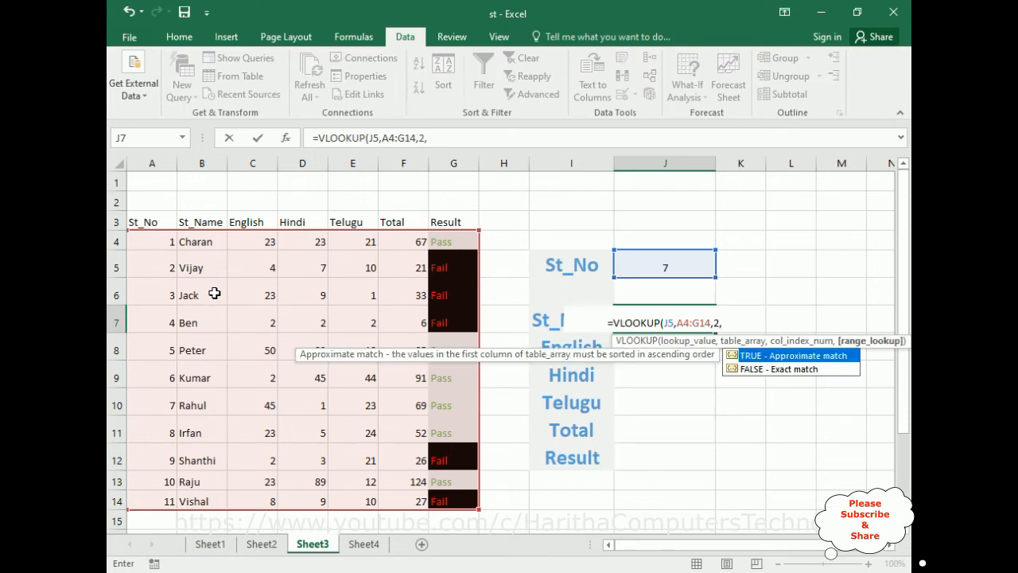
click(761, 374)
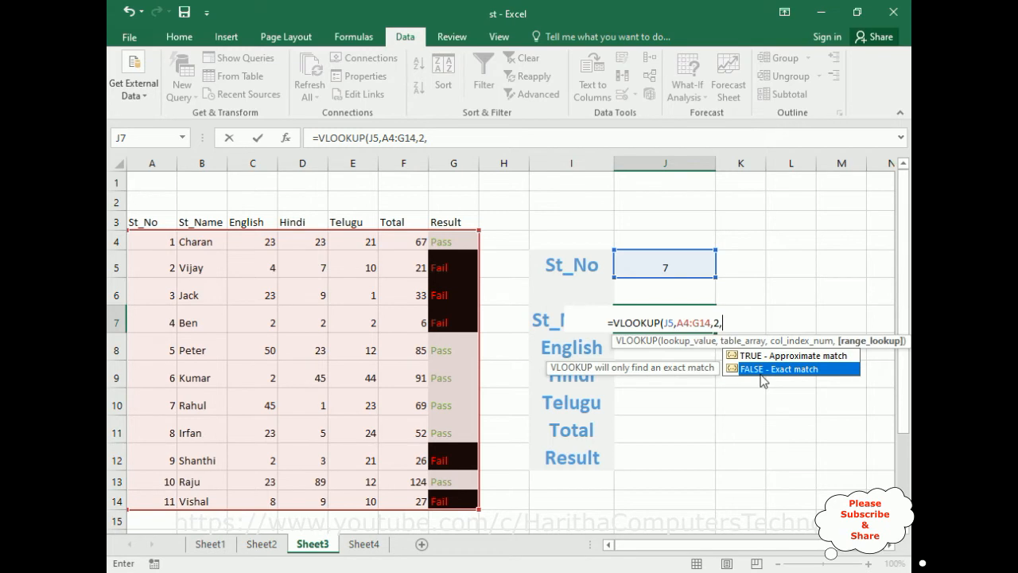
double_click(761, 371)
text())
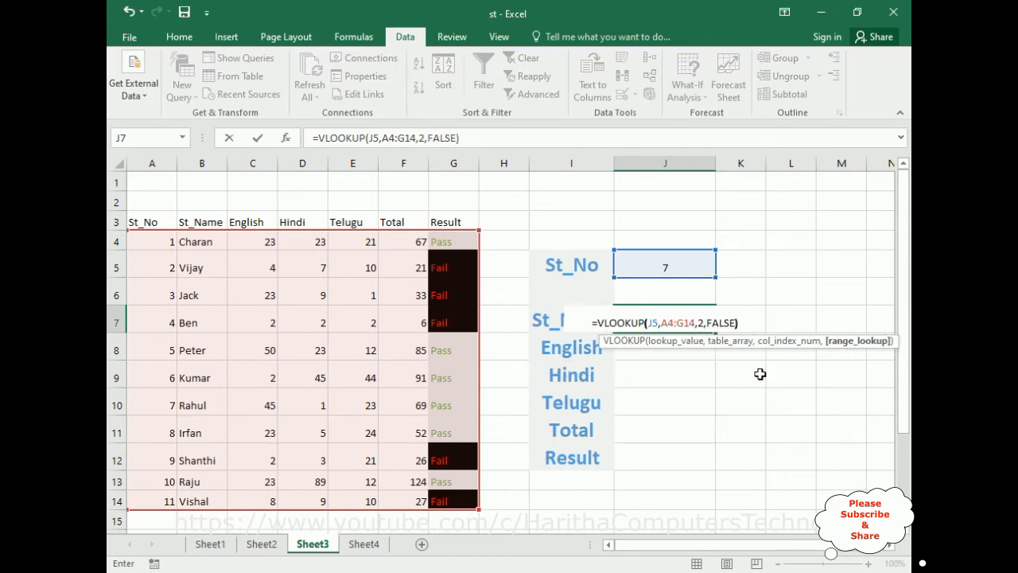
key(Return)
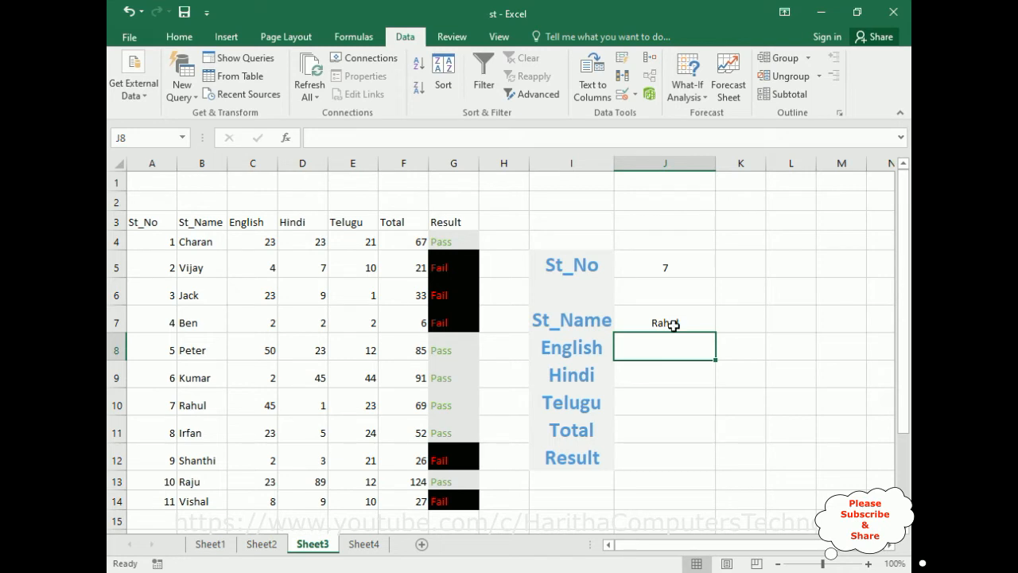
Enter a VLOOKUP in J8 beside English, with lookup value J5, table array A4:G14, column index 3 and FALSE for an exact match
double_click(664, 349)
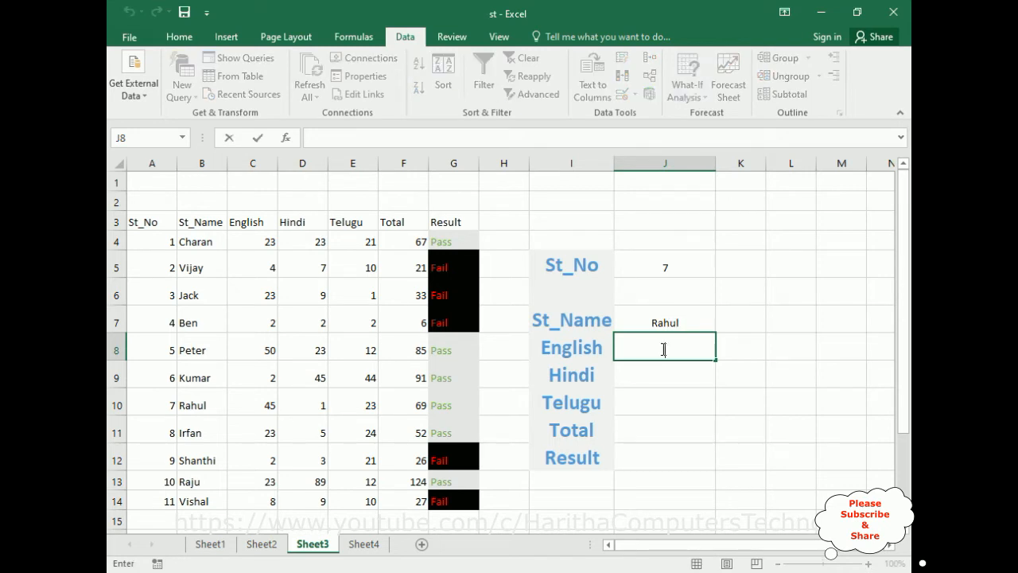
text(=vlo)
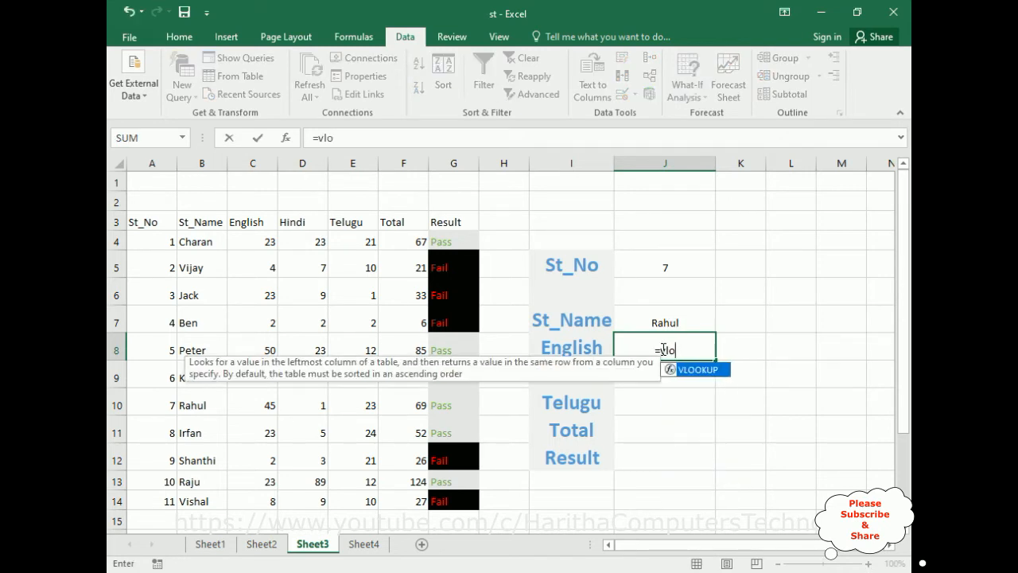
key(Tab)
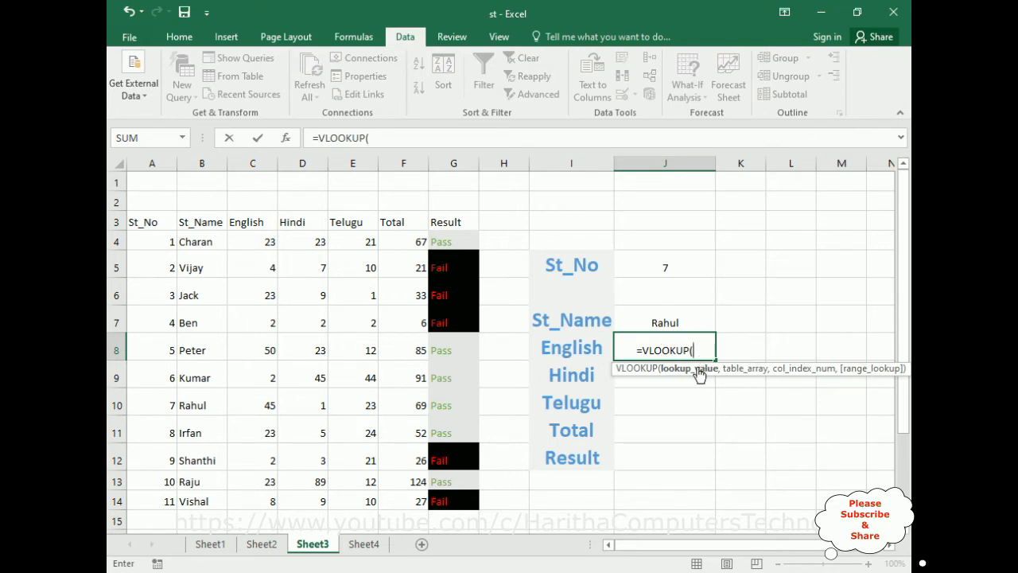
click(684, 265)
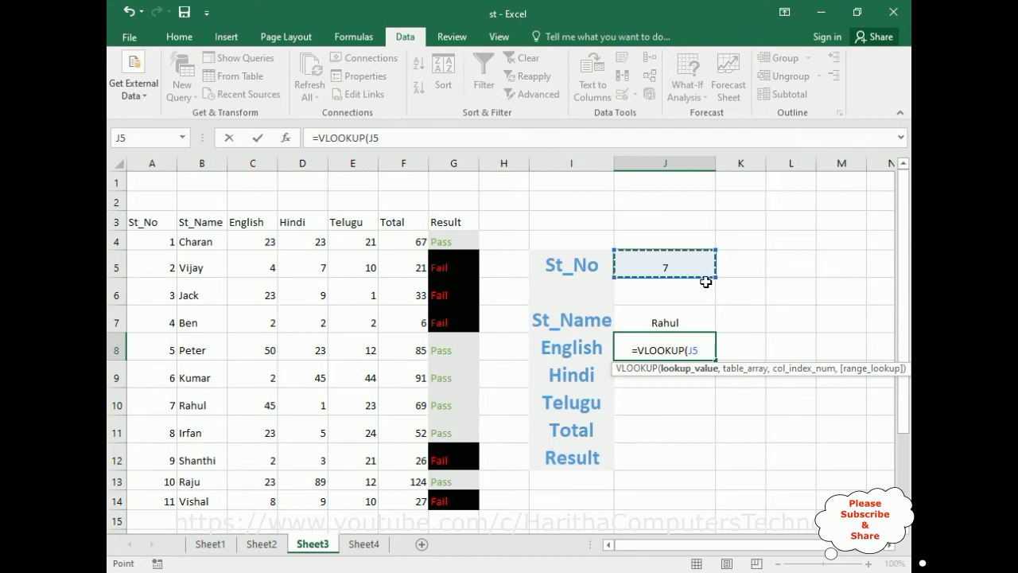
text(,)
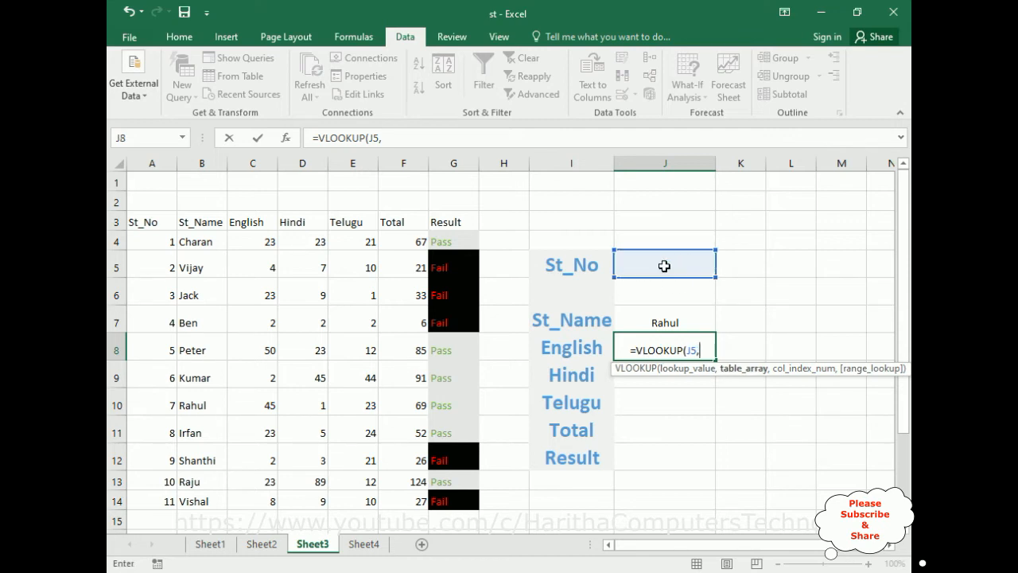
drag(134, 242, 478, 500)
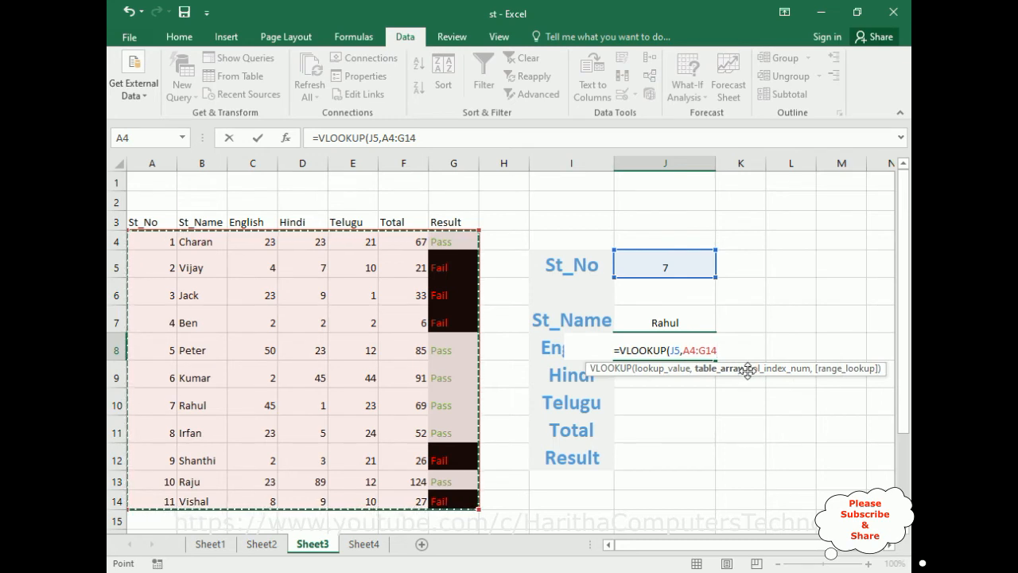
text(,)
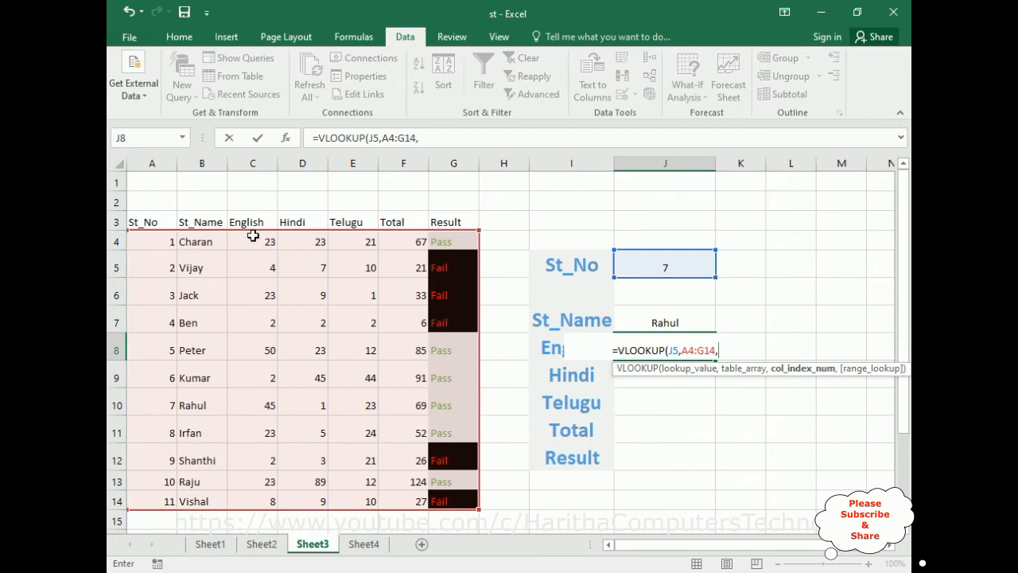
text(3)
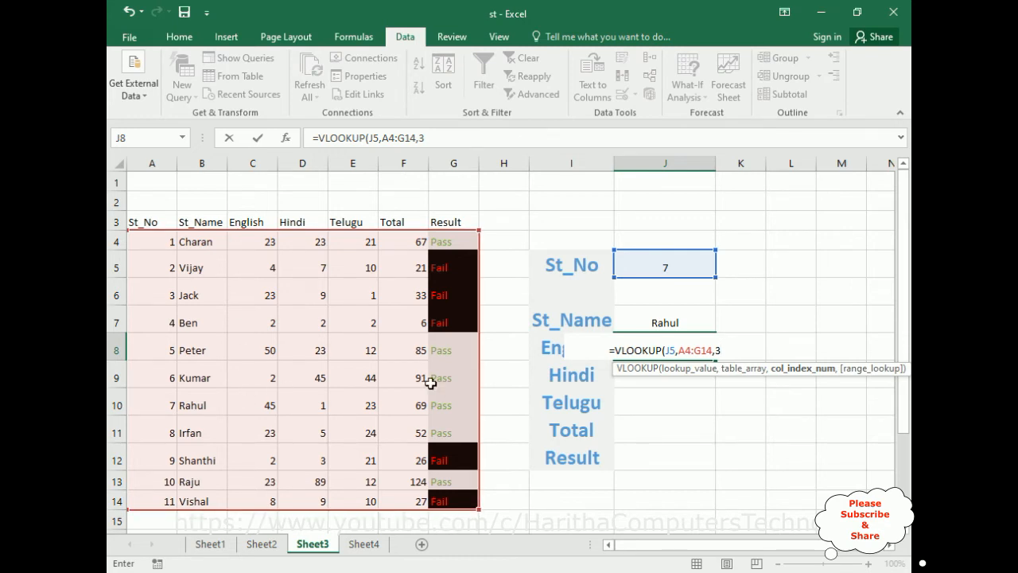
text(,)
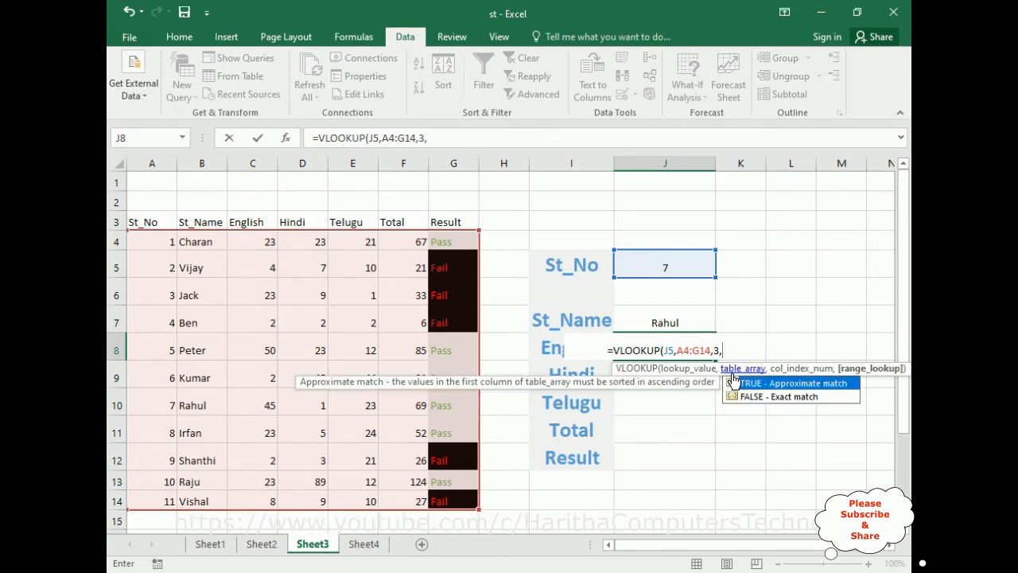
double_click(752, 397)
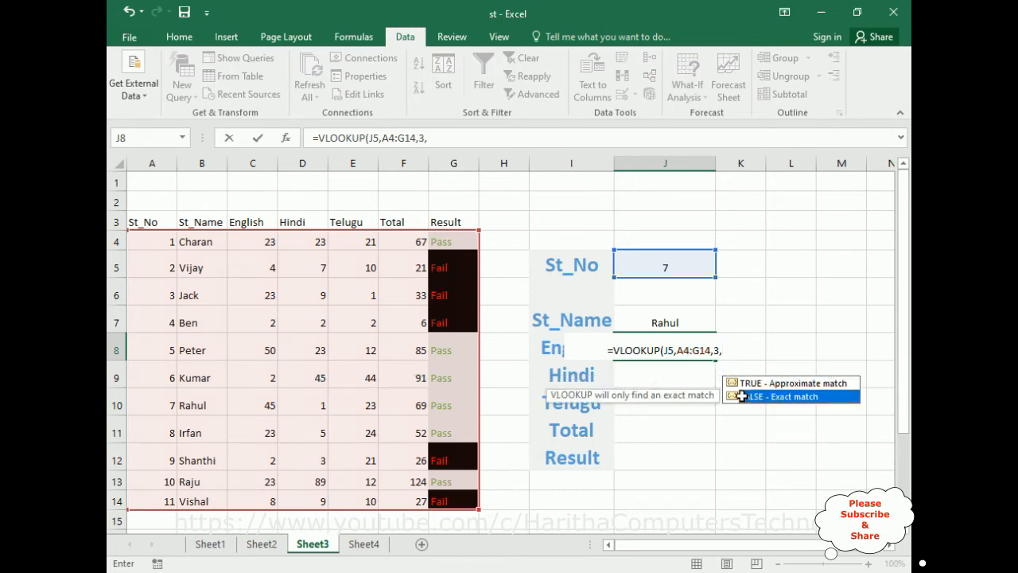
text())
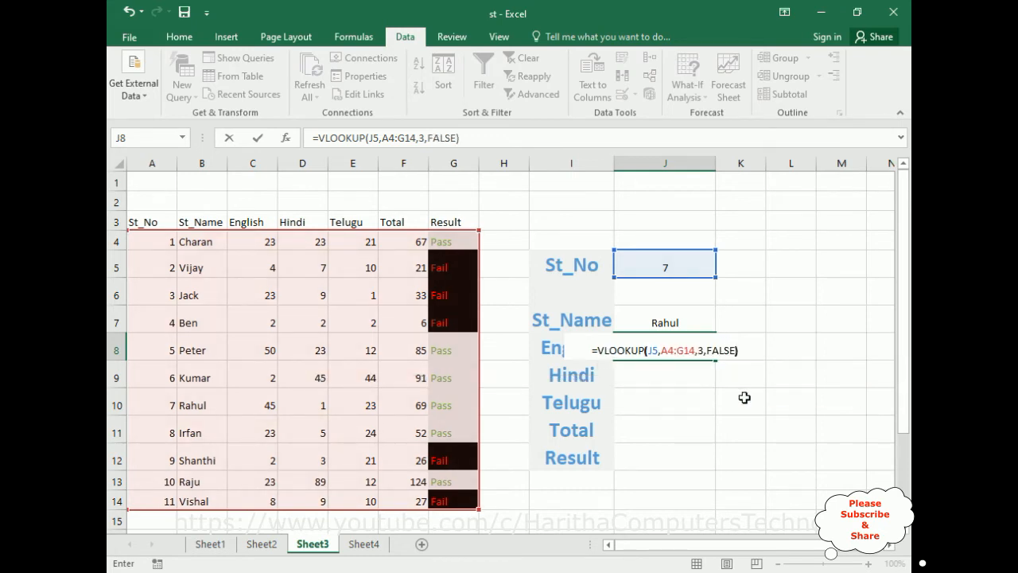
key(Return)
Start a VLOOKUP formula in cell J9 beside Hindi
double_click(659, 380)
text(=vl)
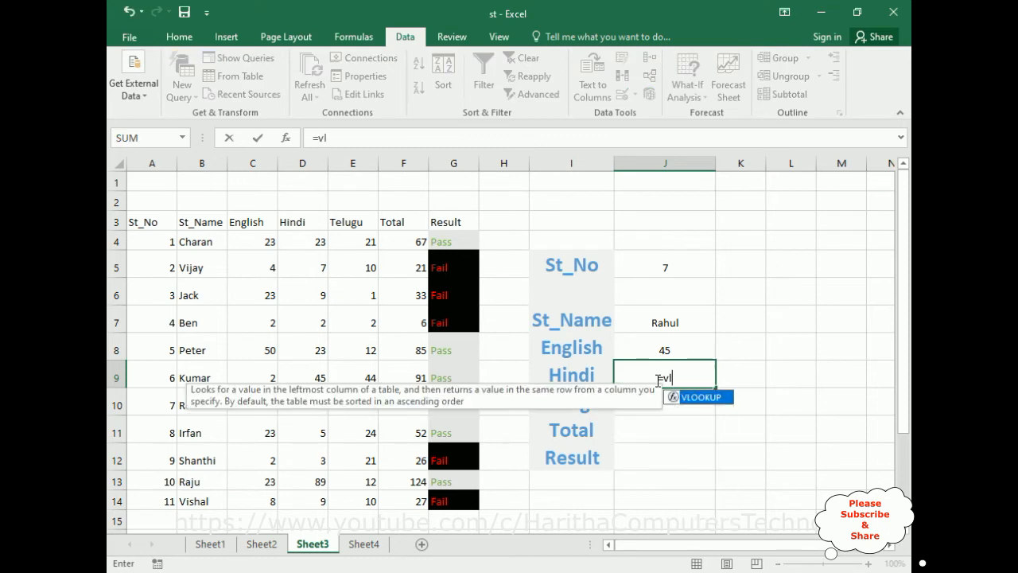
key(Tab)
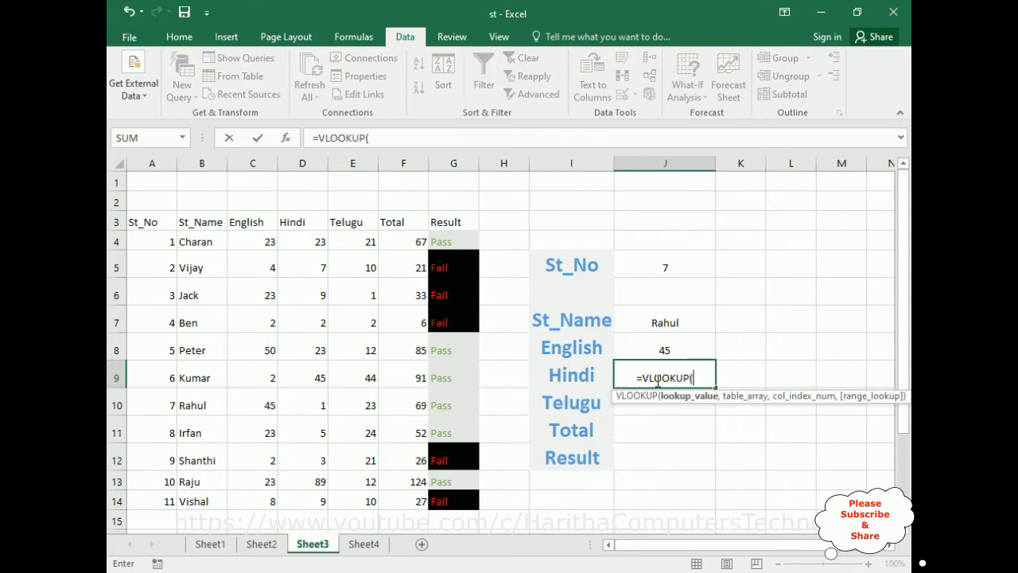
click(676, 263)
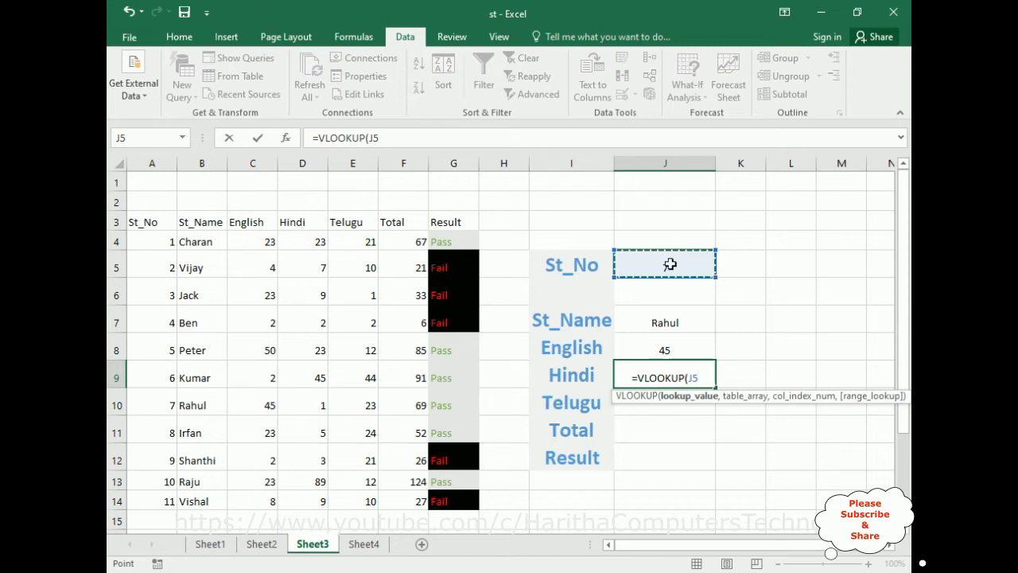
drag(135, 240, 468, 497)
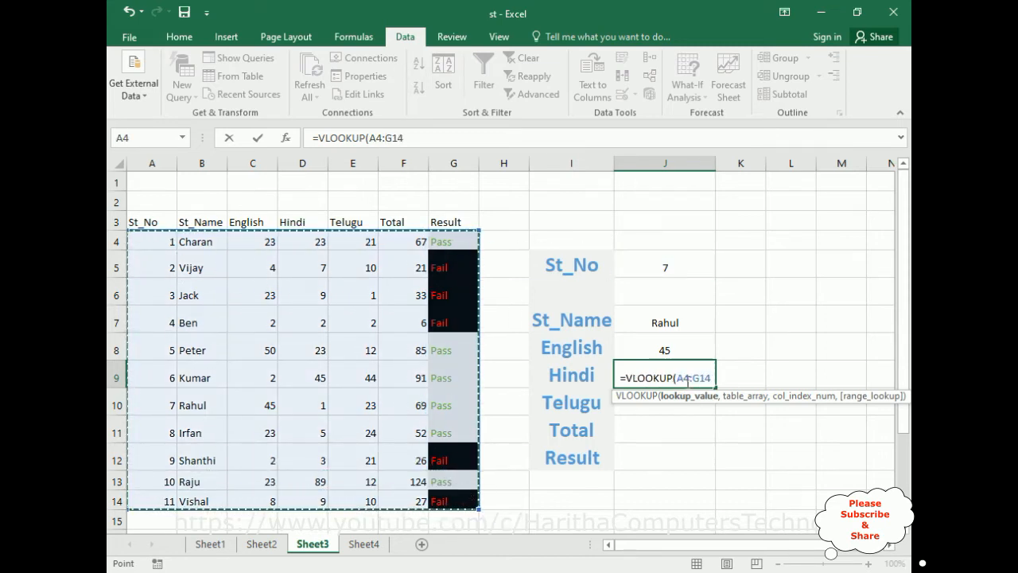
key(BackSpace)
key(BackSpace)
key(BackSpace)
key(BackSpace)
key(BackSpace)
key(BackSpace)
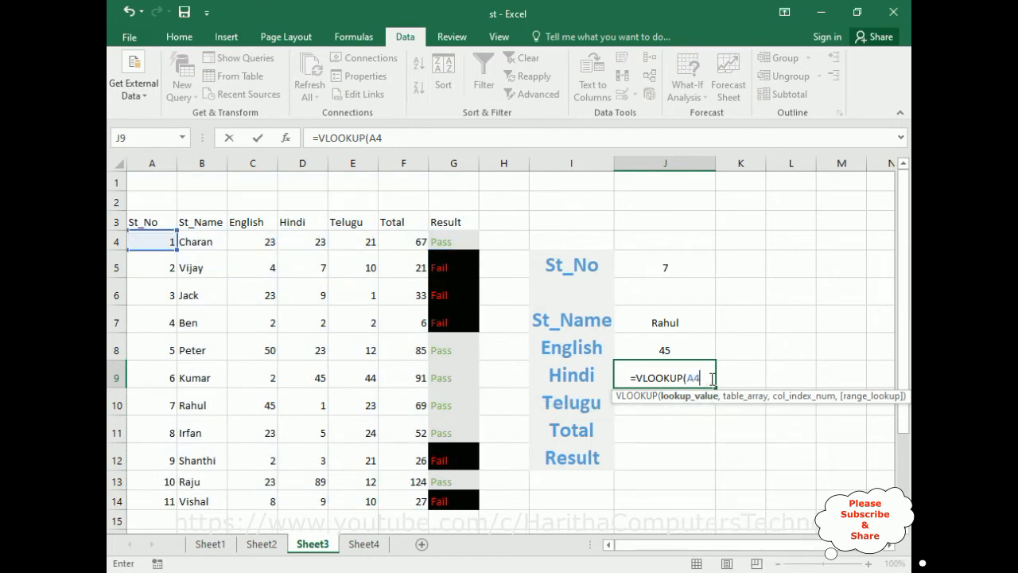
Complete the Hindi VLOOKUP with lookup value J5, table array A4:G14, column index 4 and FALSE for an exact match
click(686, 277)
text(,)
drag(140, 241, 463, 498)
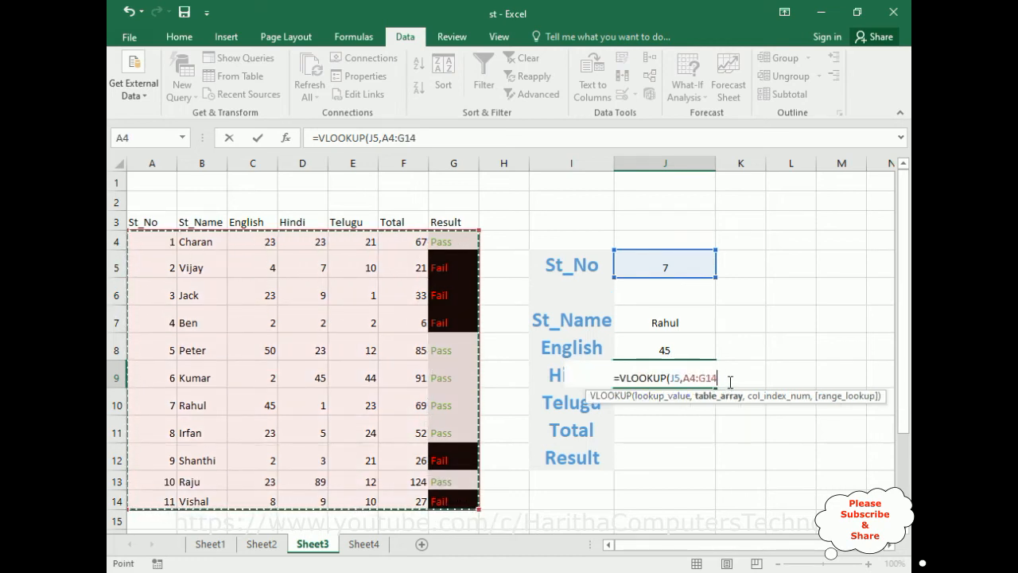
text(,)
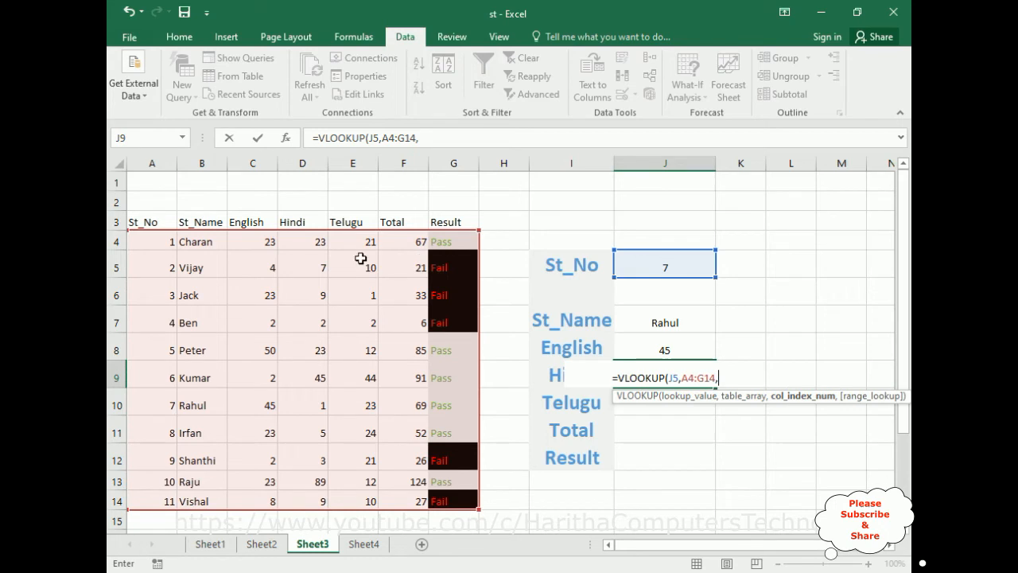
text(4,)
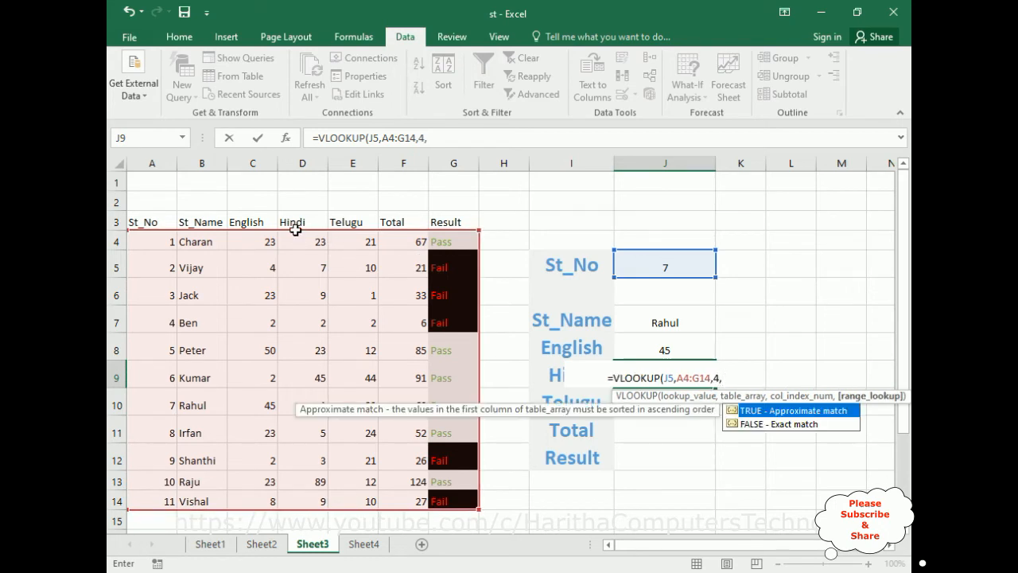
click(735, 424)
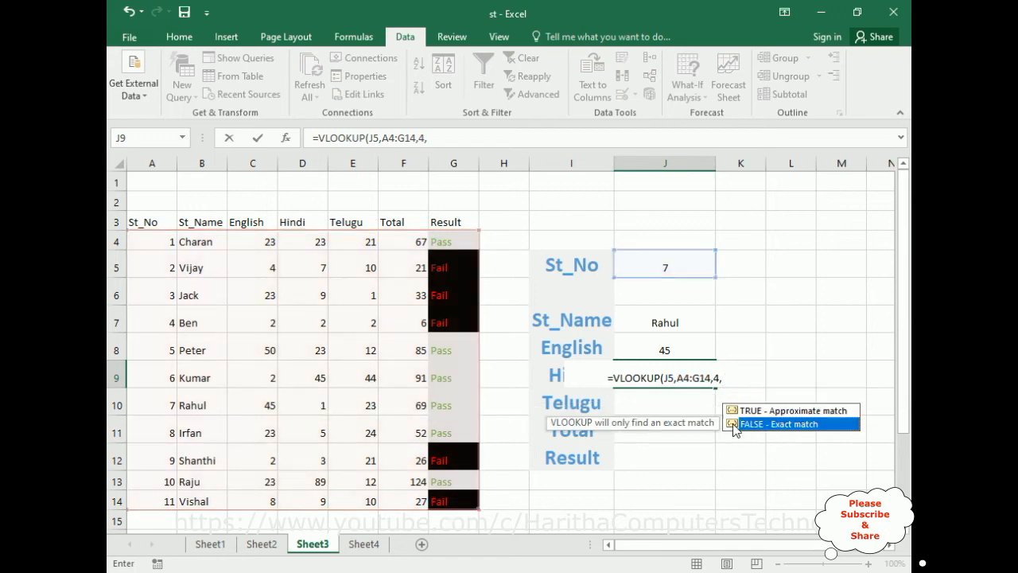
double_click(734, 425)
text())
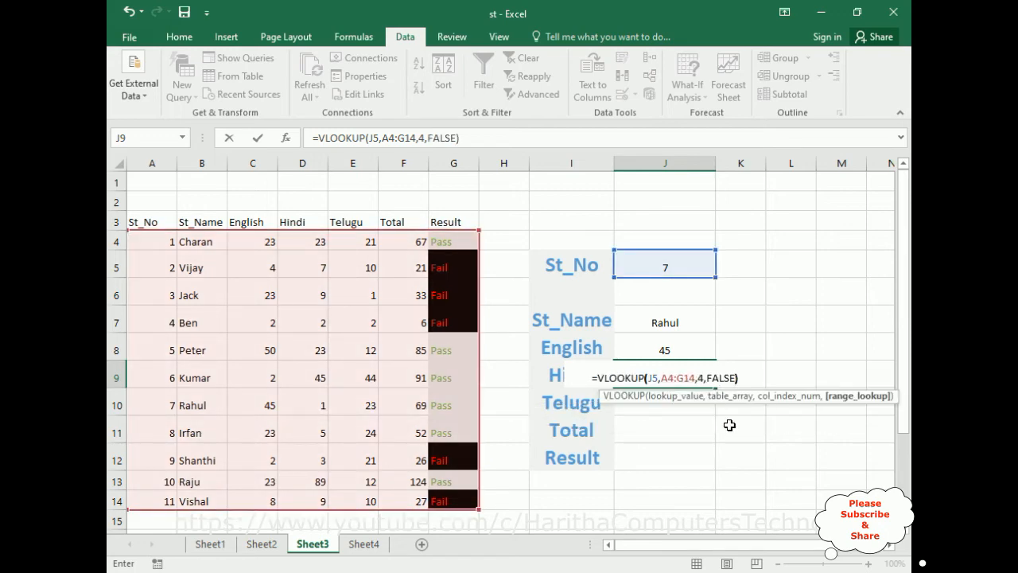
key(Return)
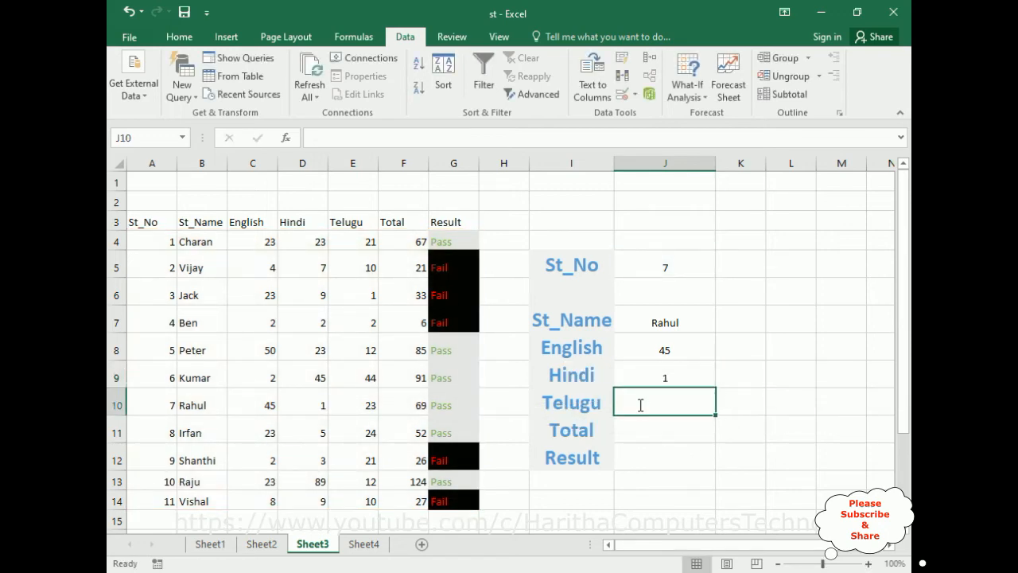
Enter a VLOOKUP in J10 beside Telugu, with lookup value J5, table array A4:G14, column index 5 and FALSE for an exact match
text(=vl)
key(Tab)
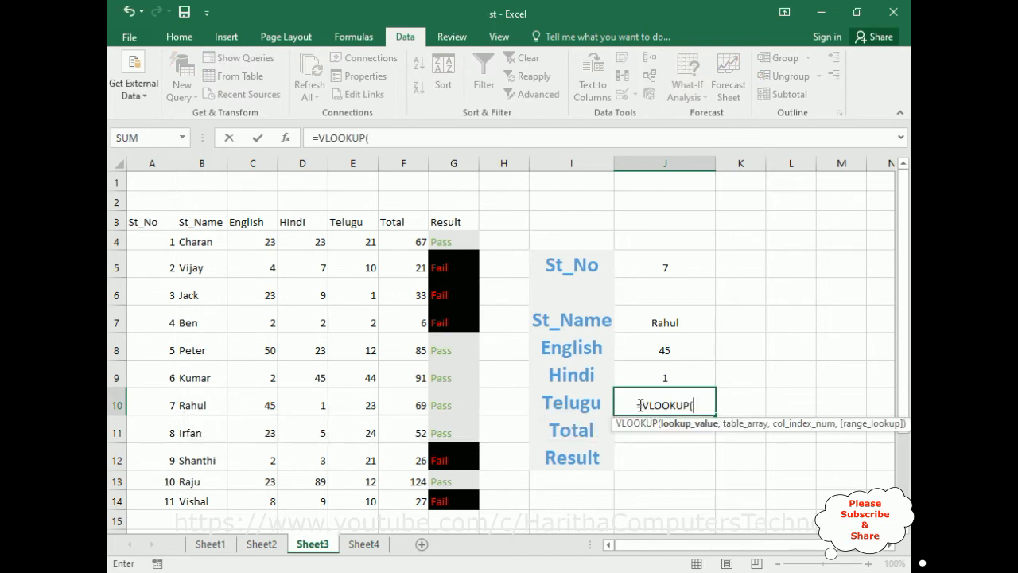
click(670, 269)
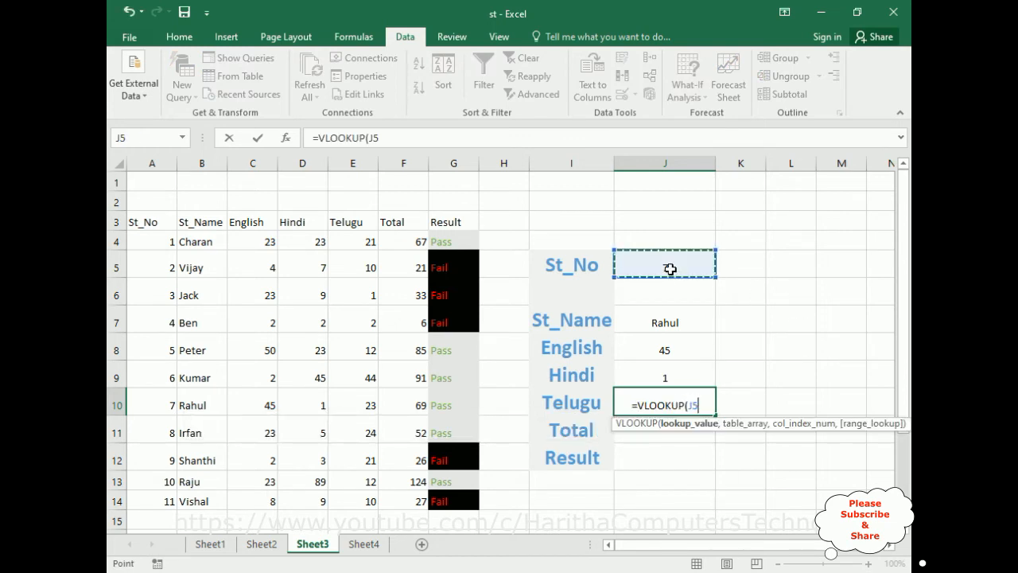
text(,)
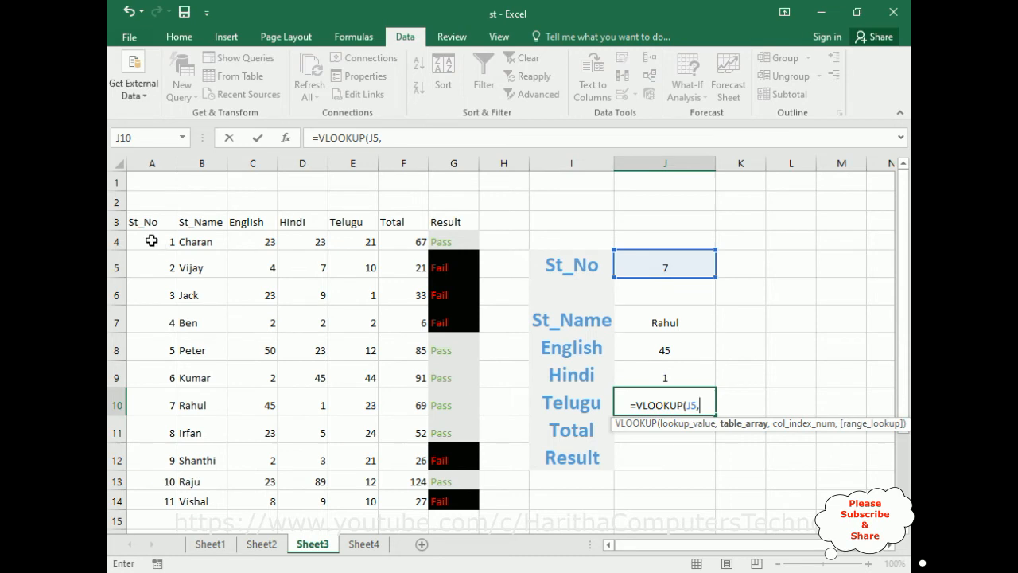
drag(132, 237, 473, 500)
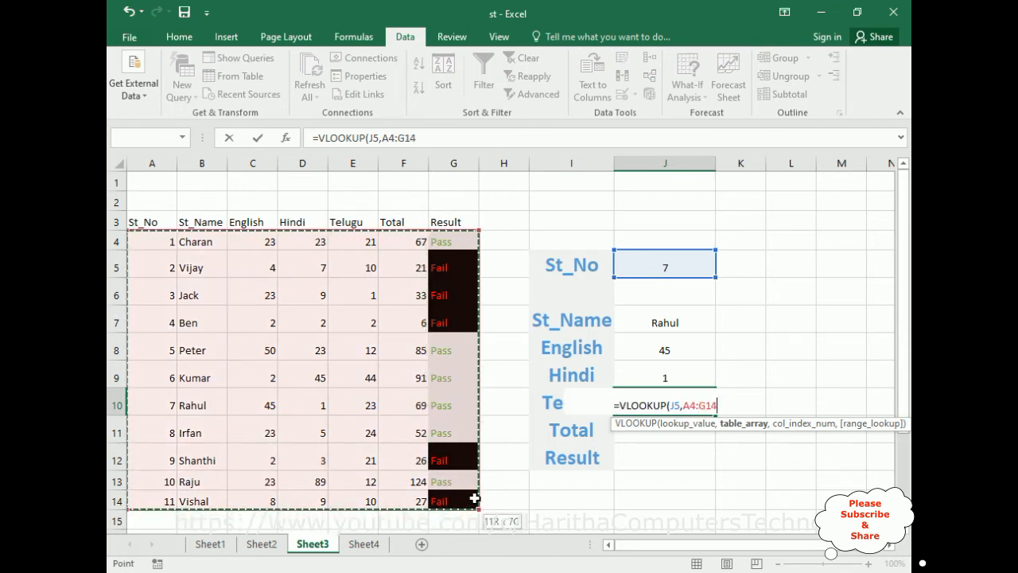
text(,)
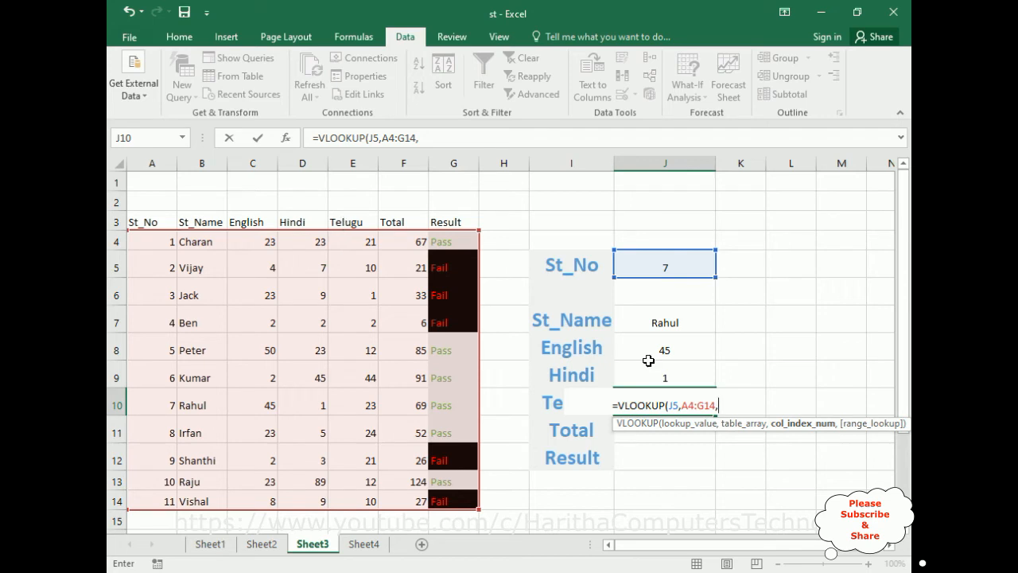
text(5,)
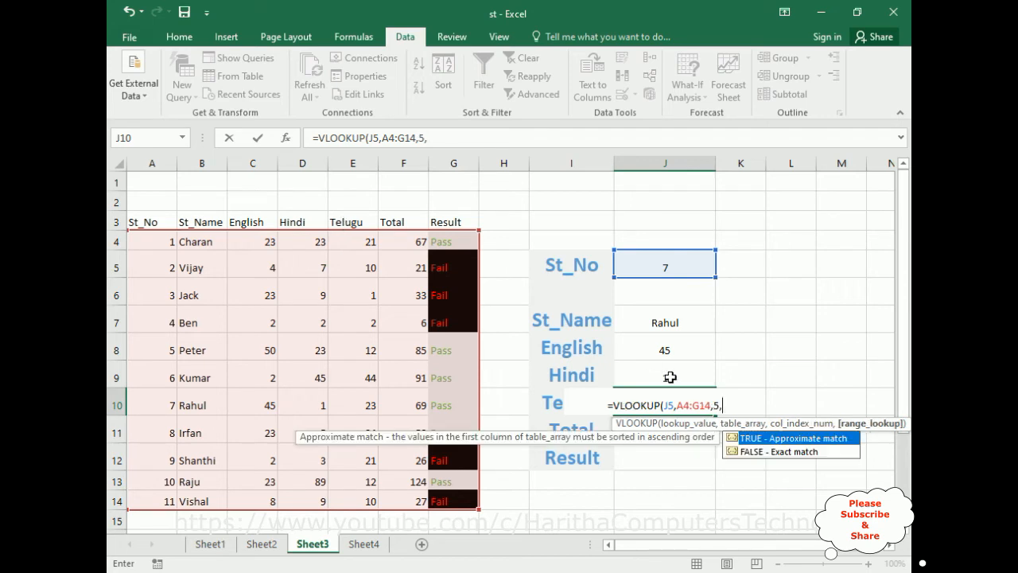
click(741, 455)
double_click(739, 451)
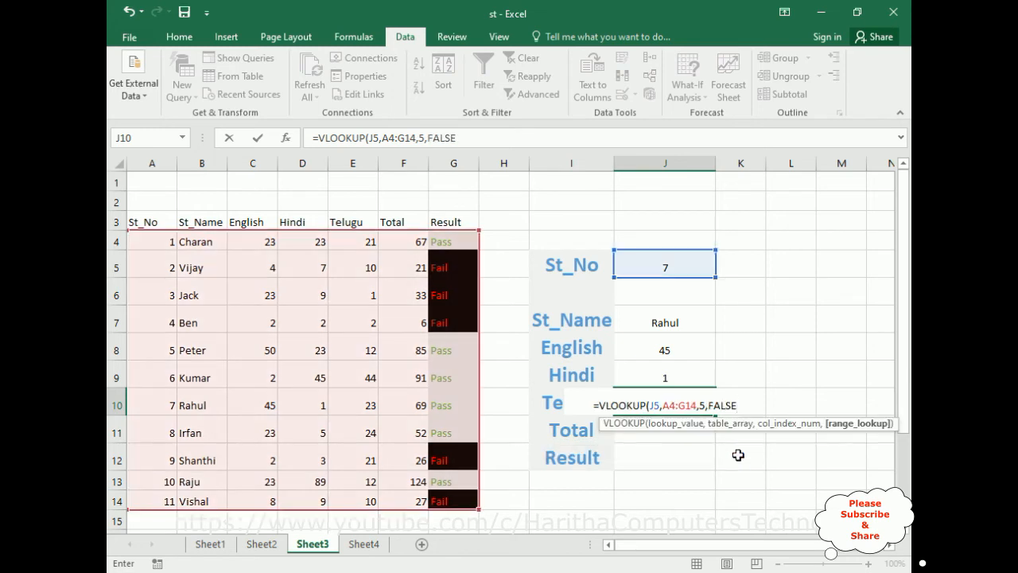
text())
key(Return)
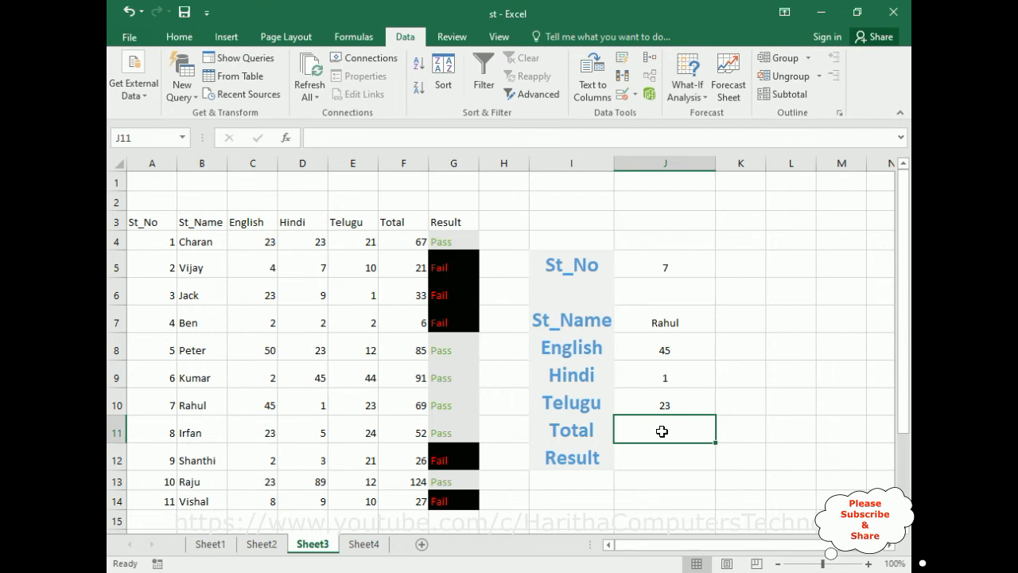
Enter a VLOOKUP in J11 beside Total, with lookup value J5, table array A4:G14, column index 6 and FALSE for an exact match
text(=vlo)
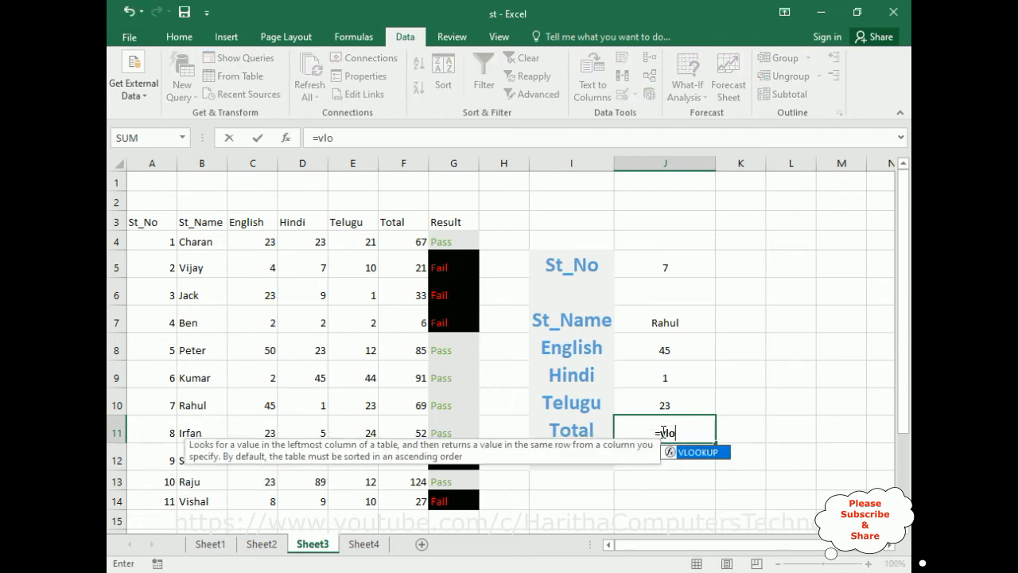
key(Tab)
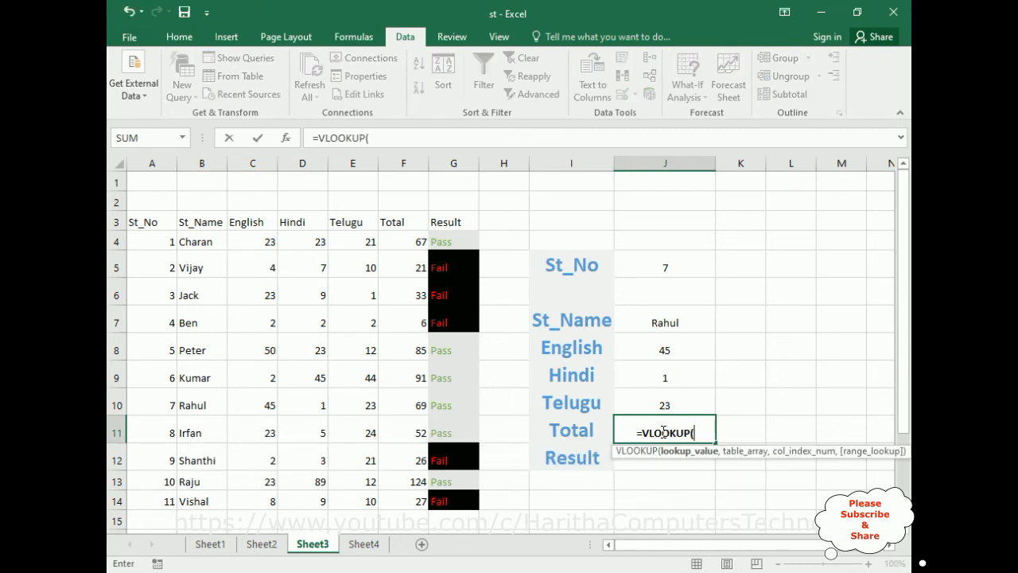
click(666, 263)
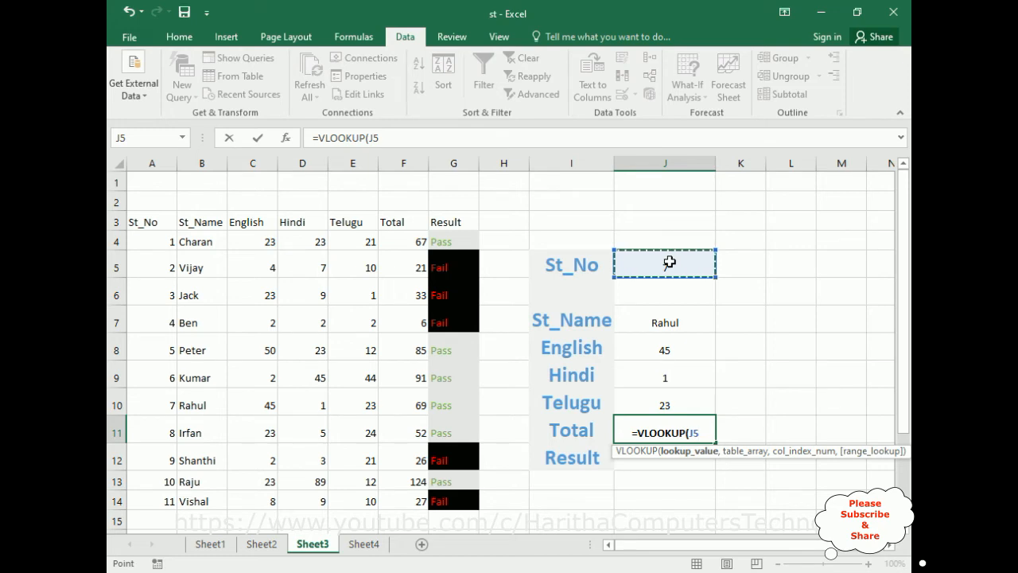
text(,)
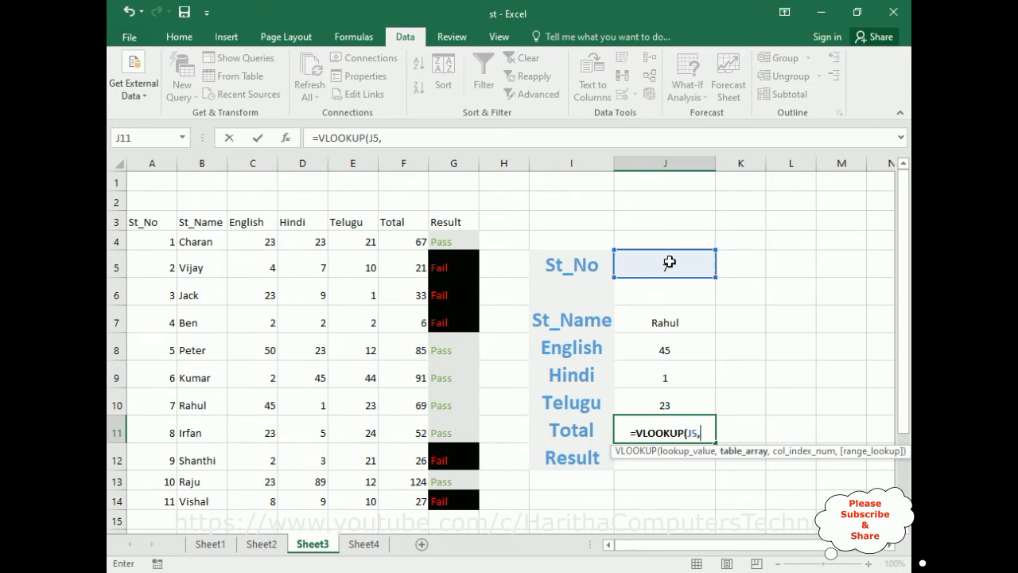
click(152, 246)
drag(152, 246, 457, 500)
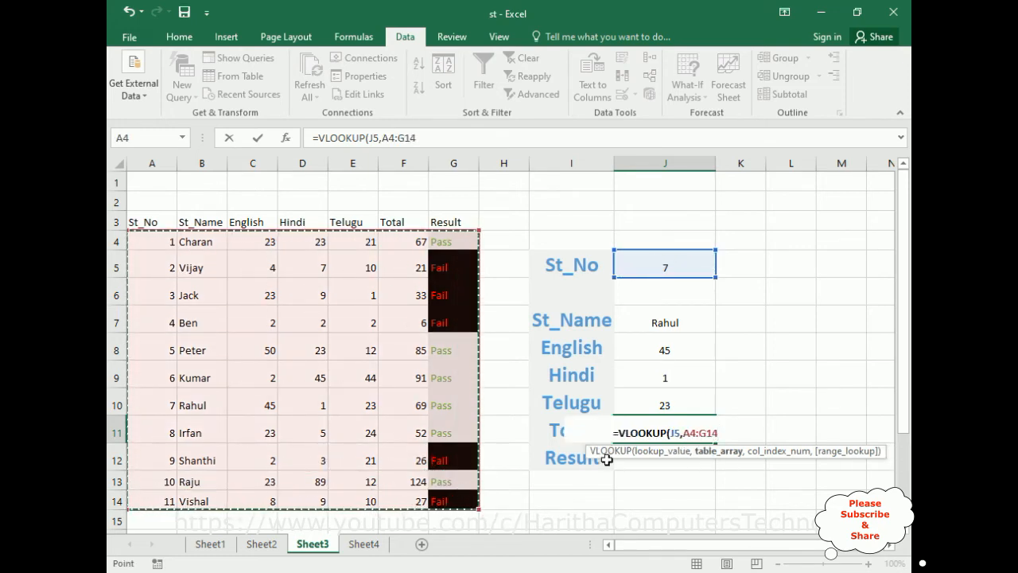
text(,6)
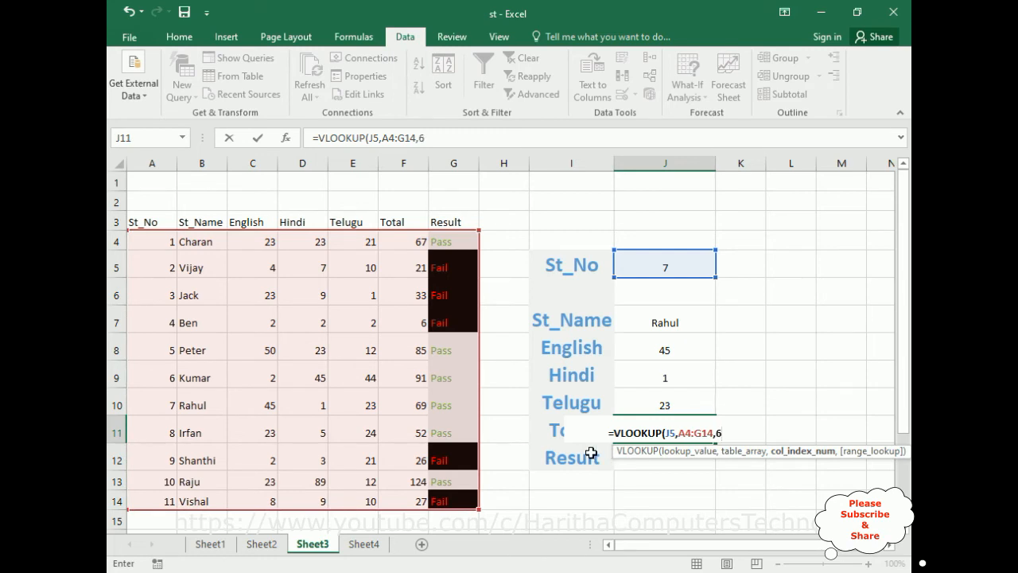
text(,)
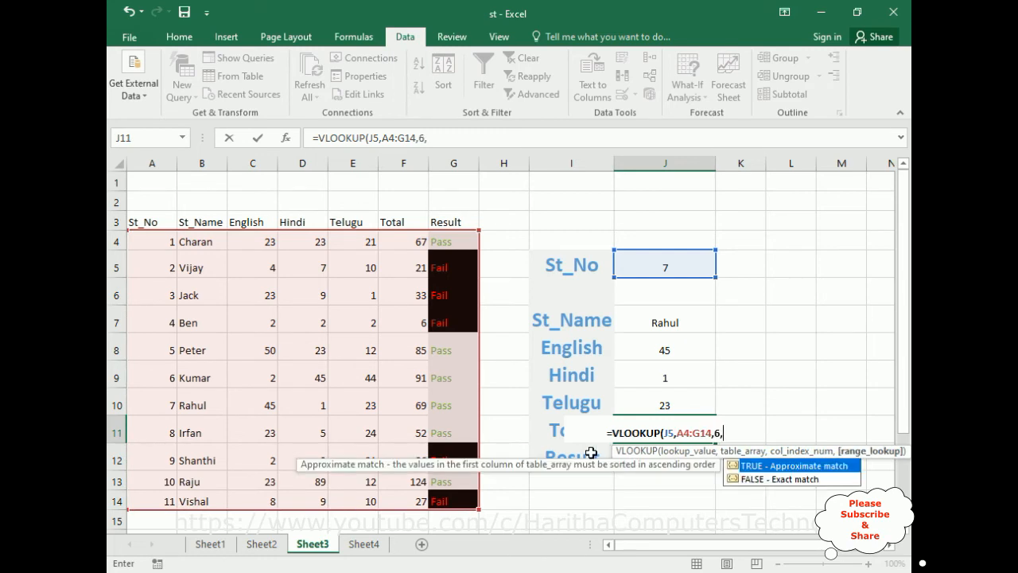
click(745, 479)
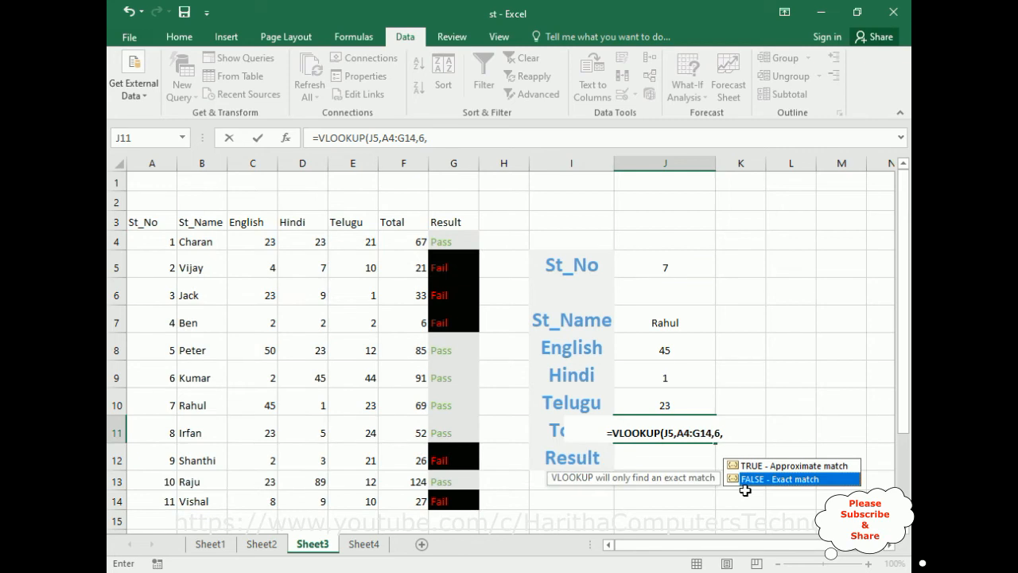
double_click(736, 479)
text())
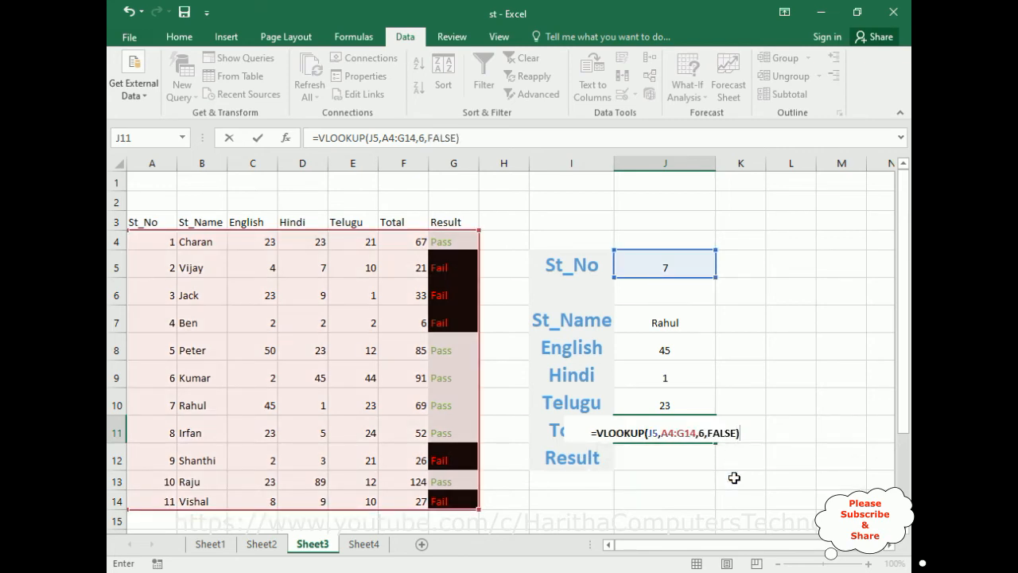
key(shift+Home)
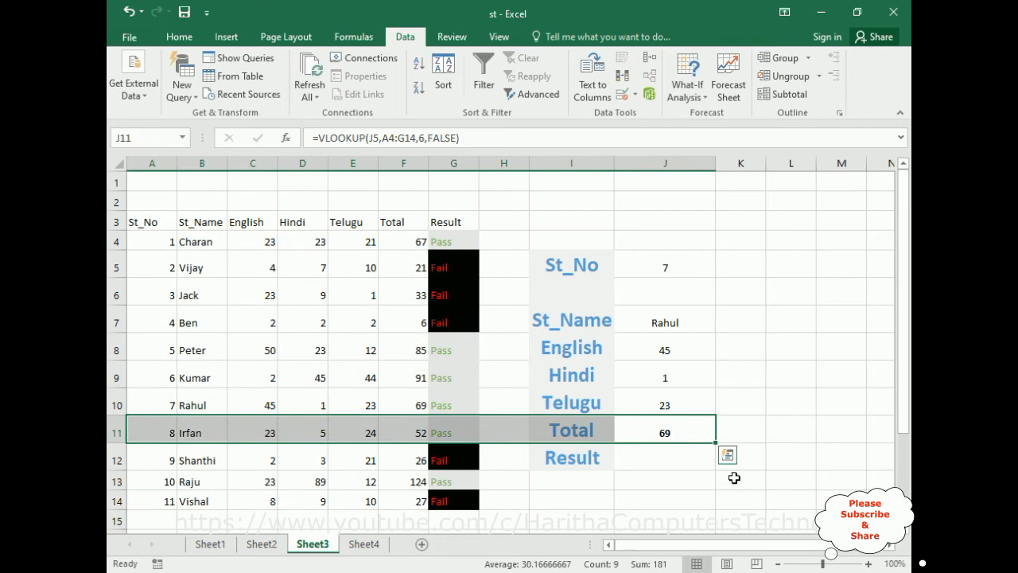
Copy the text of the Total VLOOKUP formula in J11 and leave that cell's formula intact
click(470, 137)
drag(470, 137, 318, 138)
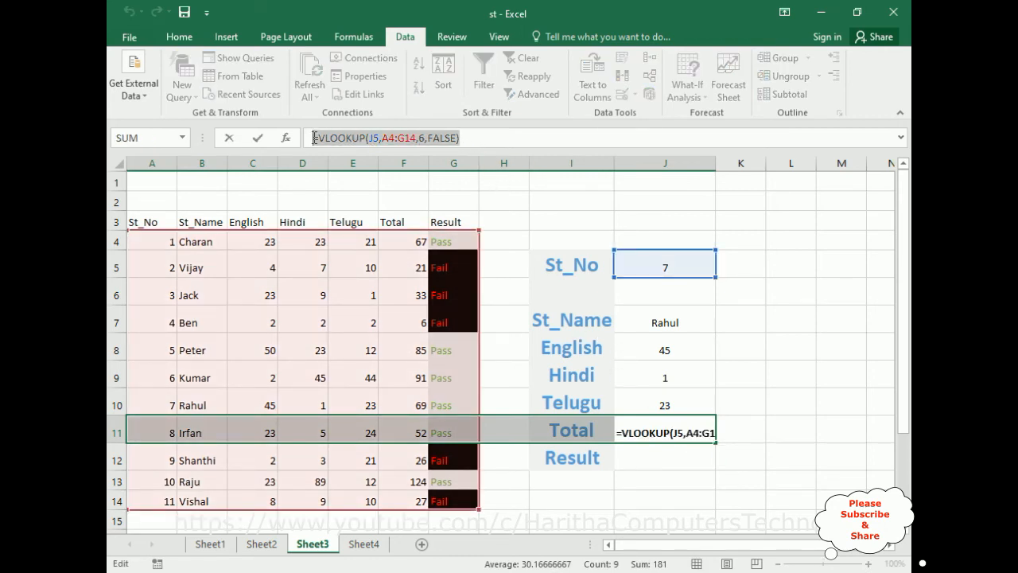
click(661, 454)
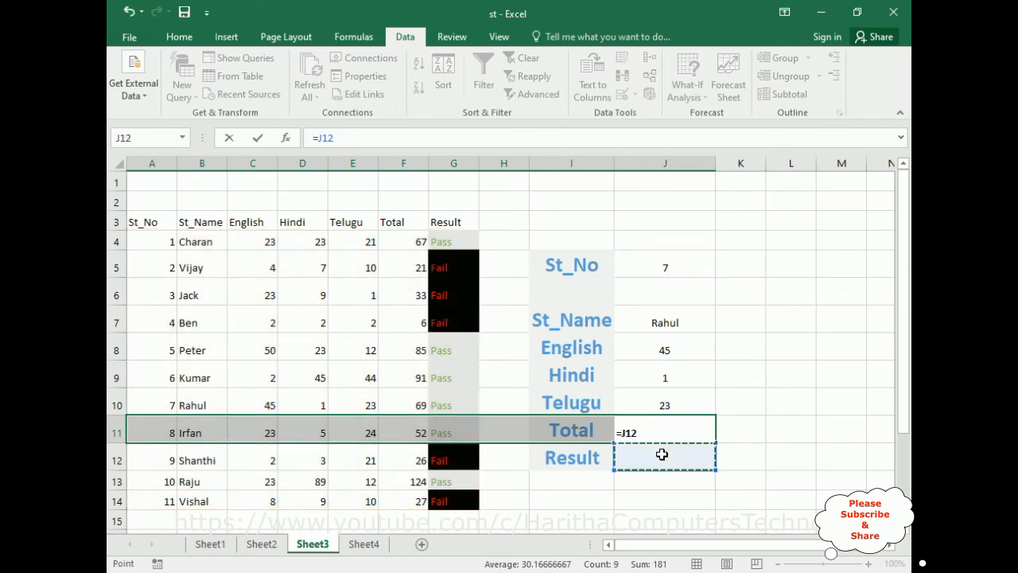
key(ctrl+z)
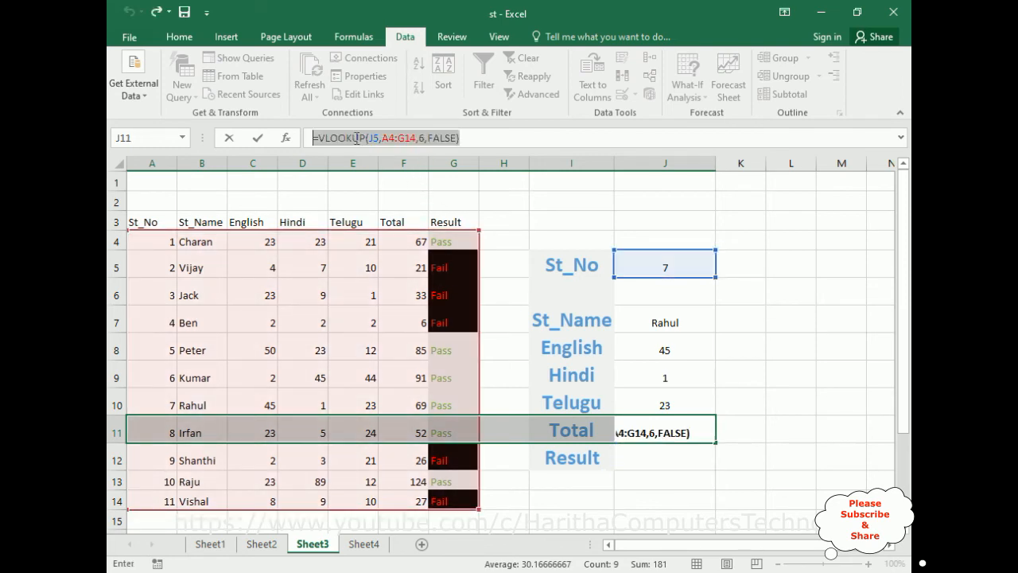
click(714, 434)
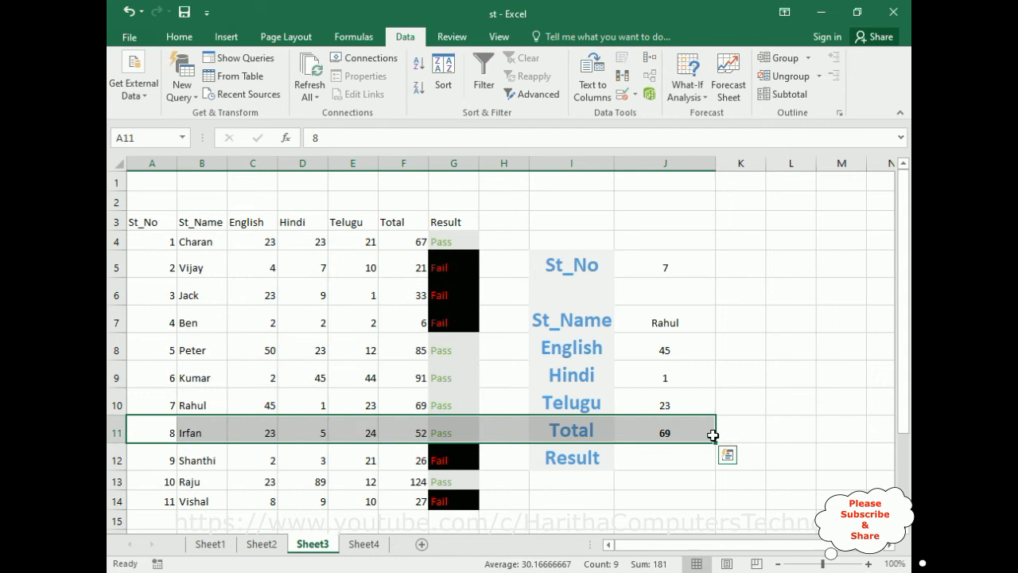
Paste the copied VLOOKUP formula into J12 beside Result and set its column index to 7
double_click(654, 461)
key(ctrl+v)
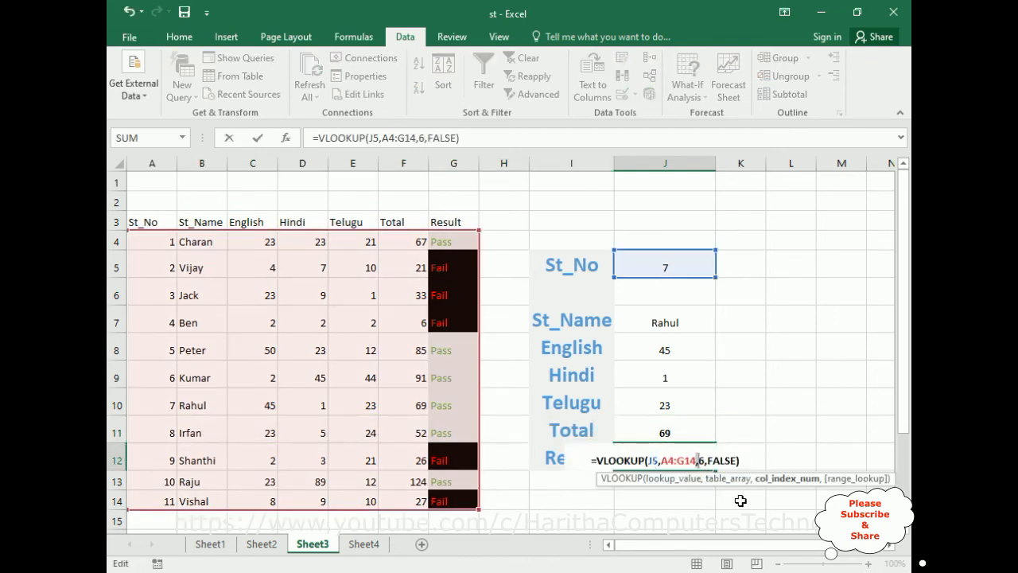
key(BackSpace)
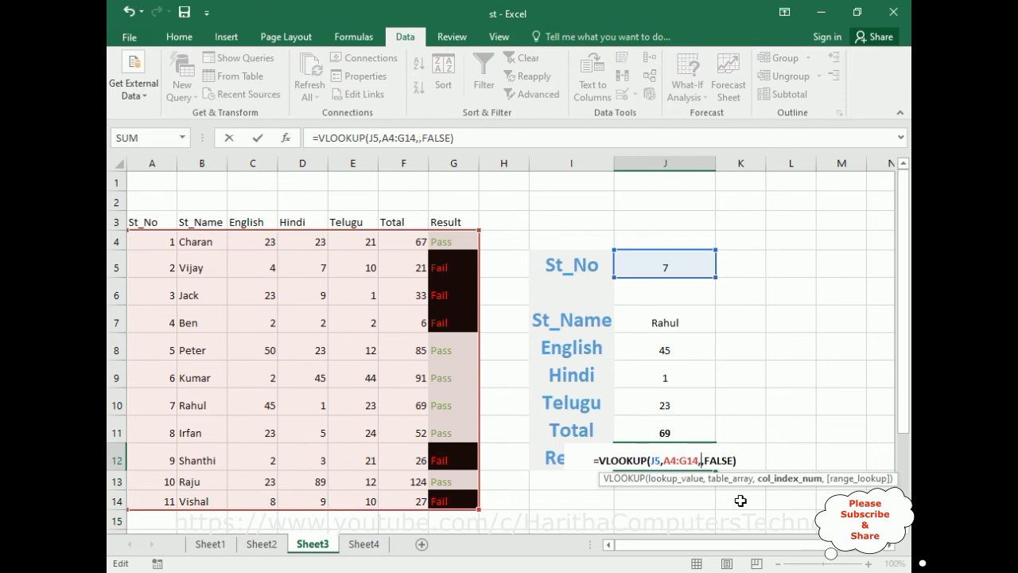
text(7)
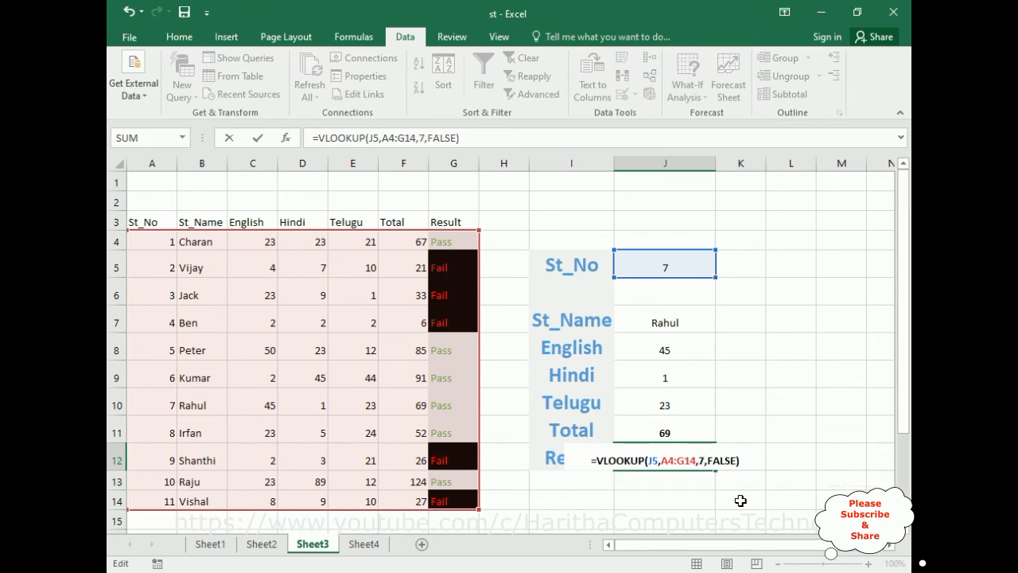
key(Return)
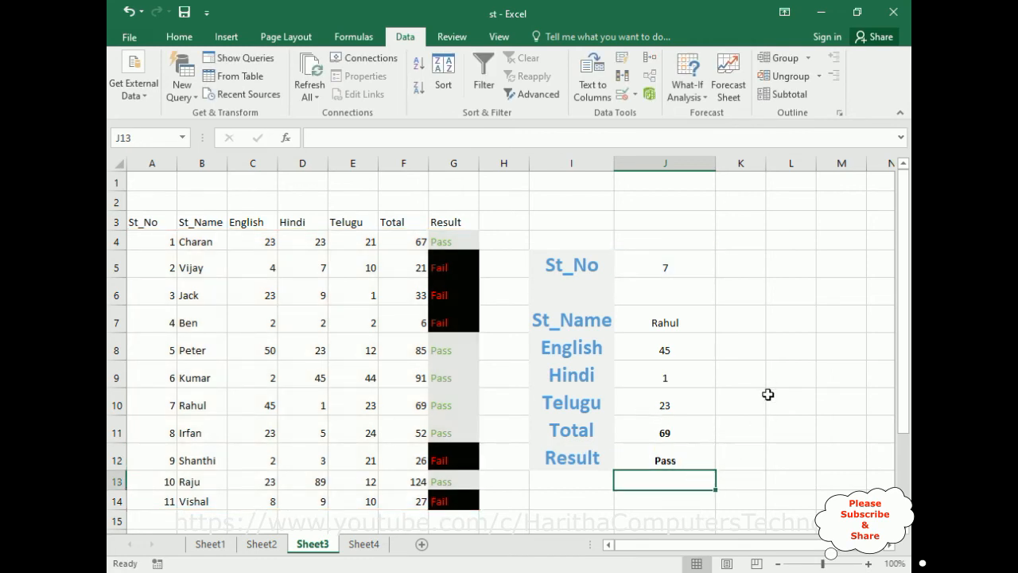
Review the arguments of the Result formula in J12 without changing them
click(665, 459)
double_click(665, 459)
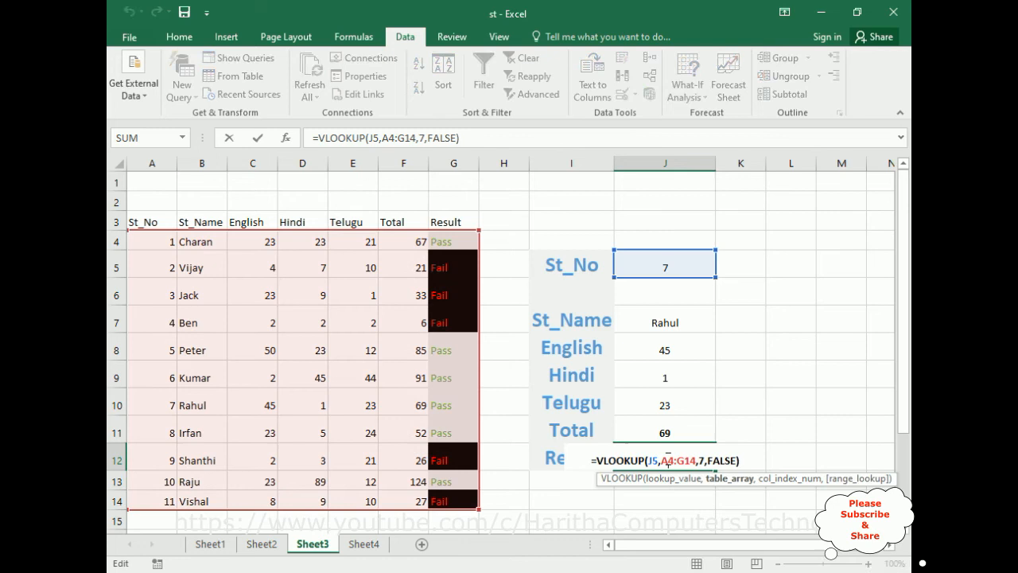
click(756, 424)
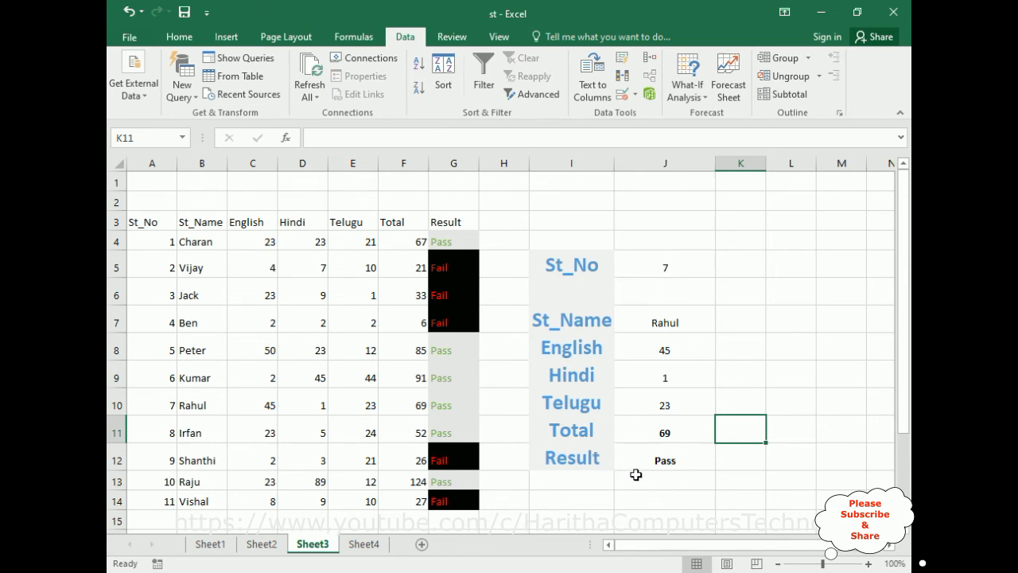
Test the lookup form by choosing St_No 4 and, after it, St_No 1 in J5
click(707, 268)
click(721, 271)
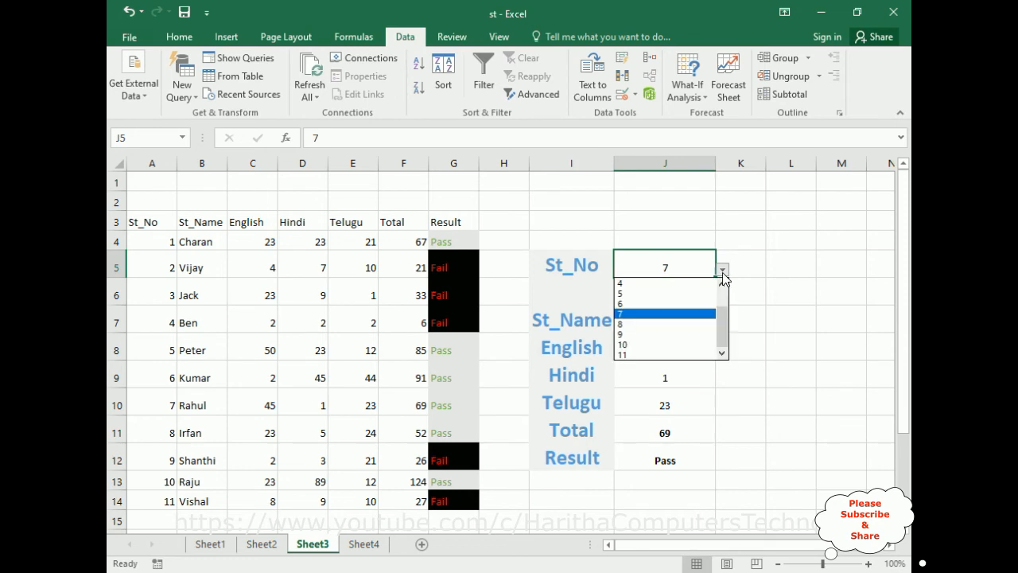
click(640, 284)
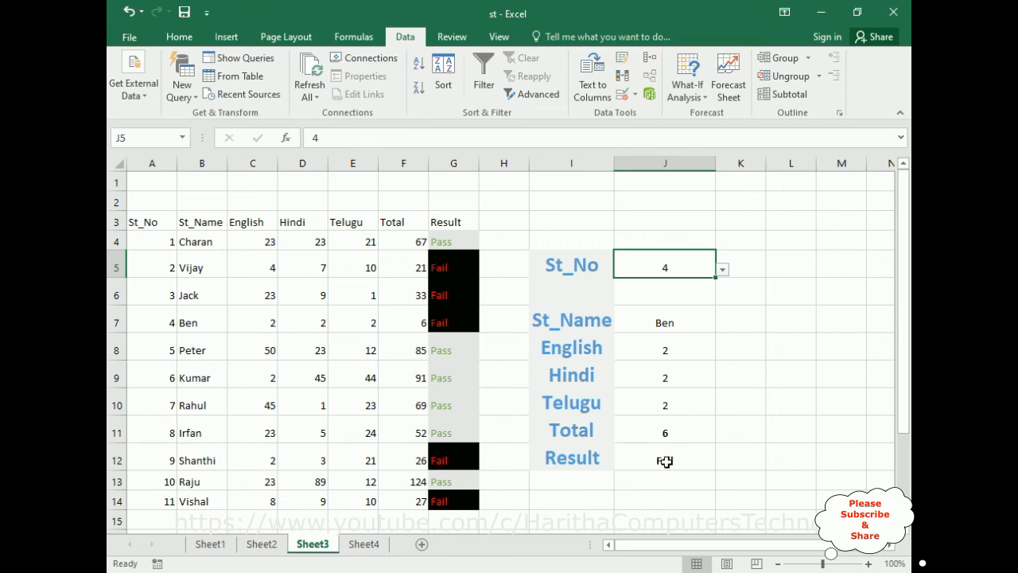
click(722, 269)
scroll(636, 295, up, 2)
click(621, 283)
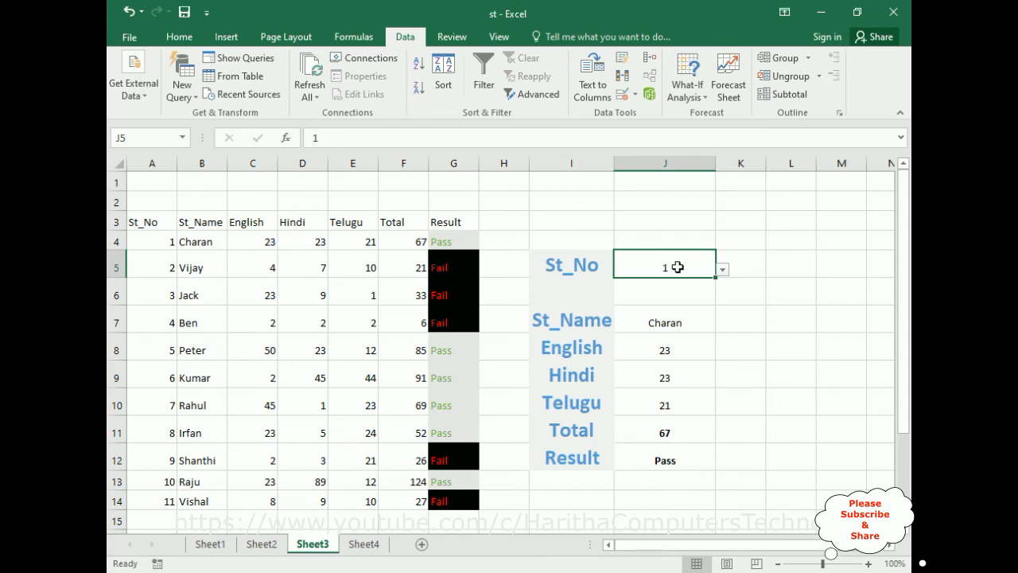
Try to enter the unlisted St_No 13 in J5 to test the validation, and cancel the entry
double_click(675, 270)
text(3)
scroll(211, 456, down, 1)
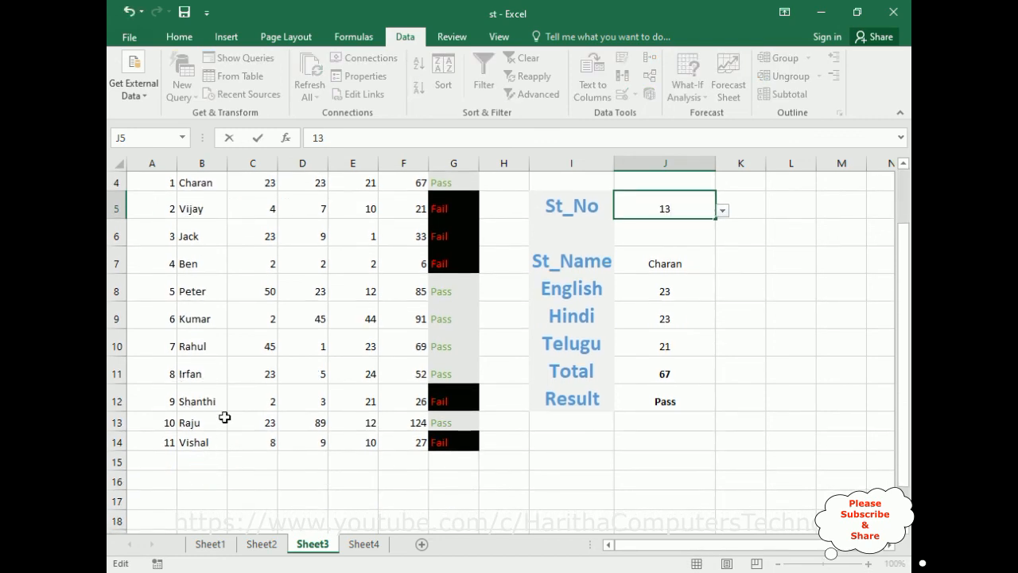
scroll(215, 402, up, 1)
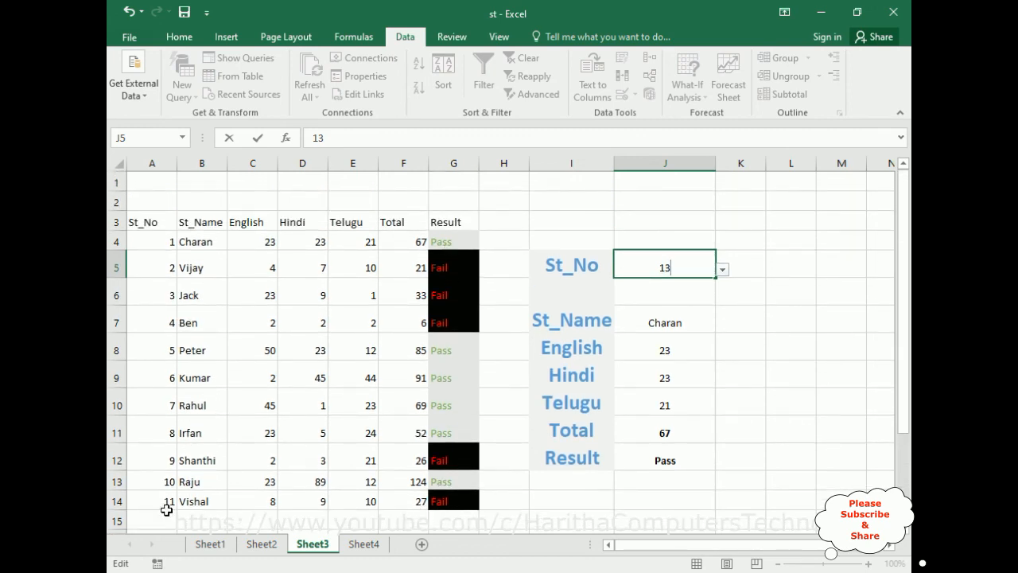
key(Return)
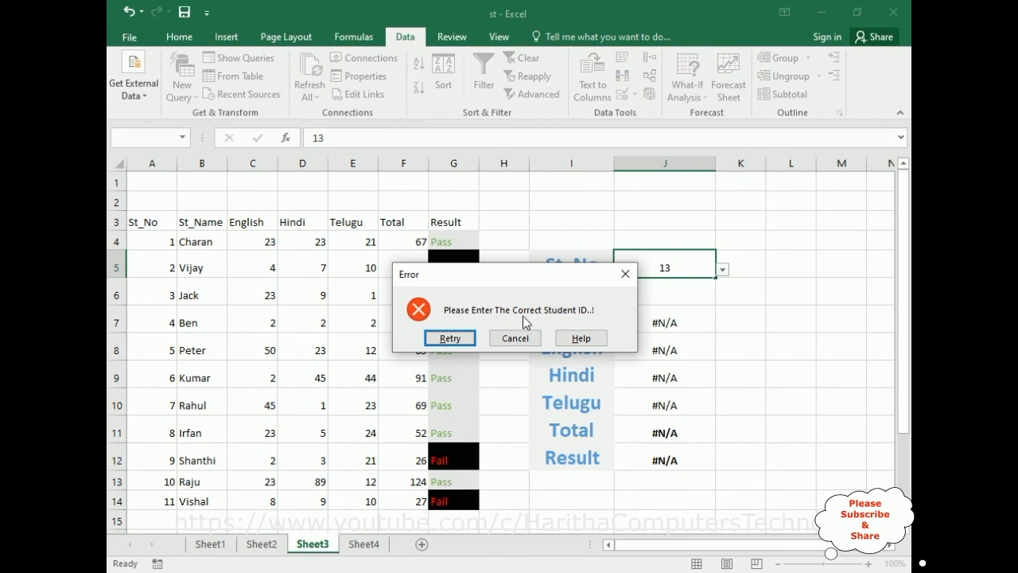
click(450, 338)
click(721, 273)
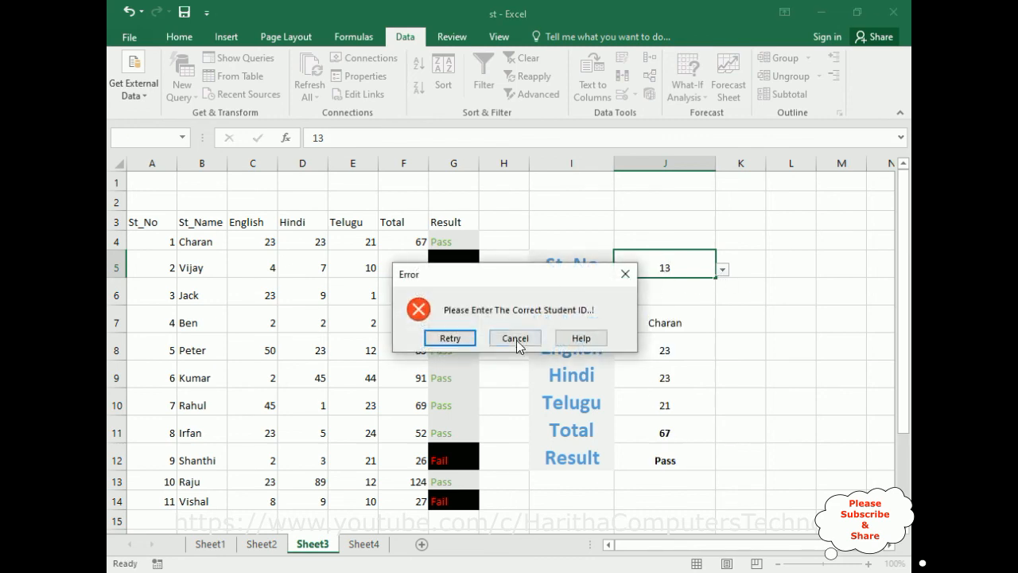
click(516, 338)
Choose St_No 11 from the validated list in J5
click(722, 270)
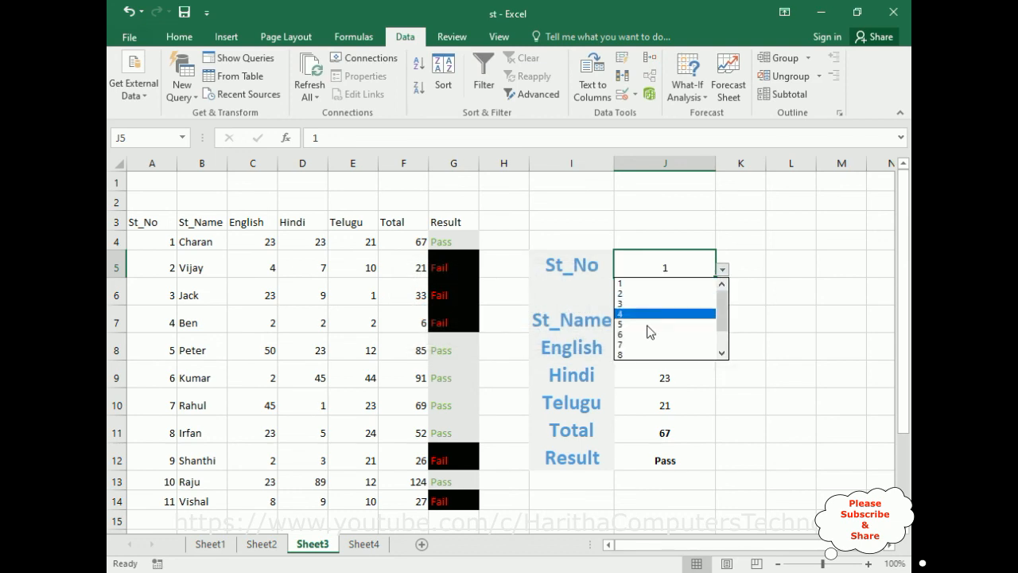
scroll(717, 326, down, 1)
click(648, 355)
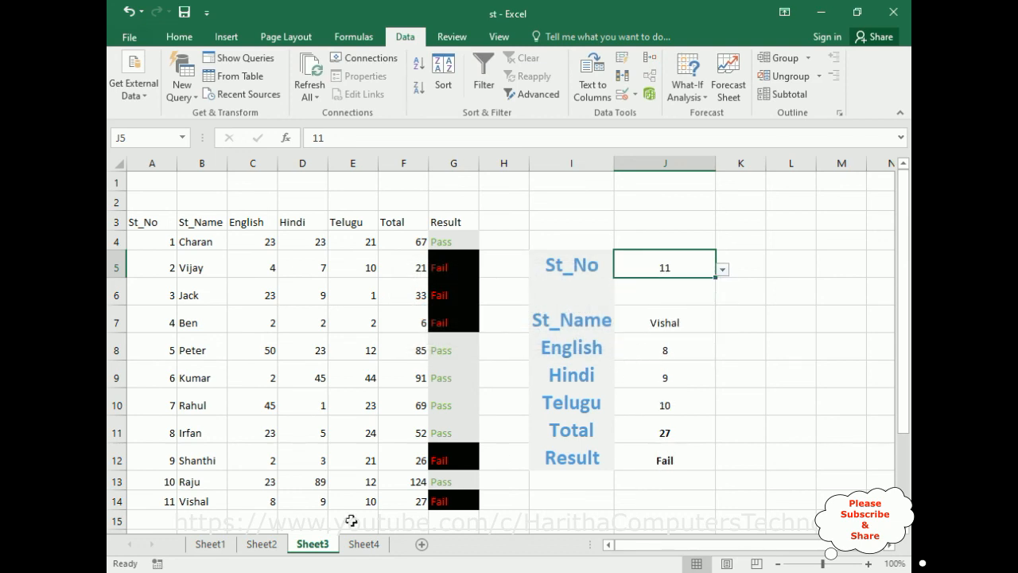